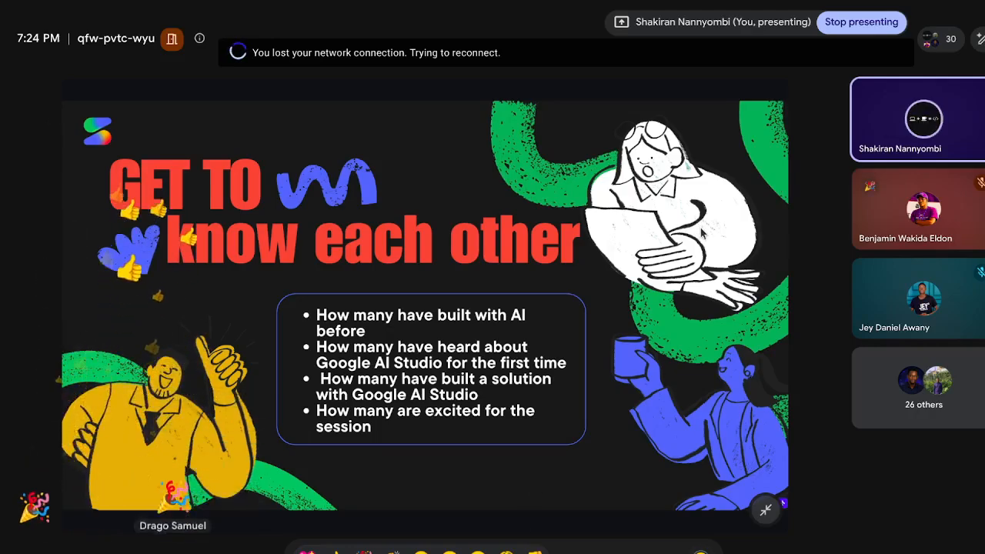
Advance the presentation through The Kitchen vs. the Restaurant to the slide titled The Playground Tour.
click(563, 229)
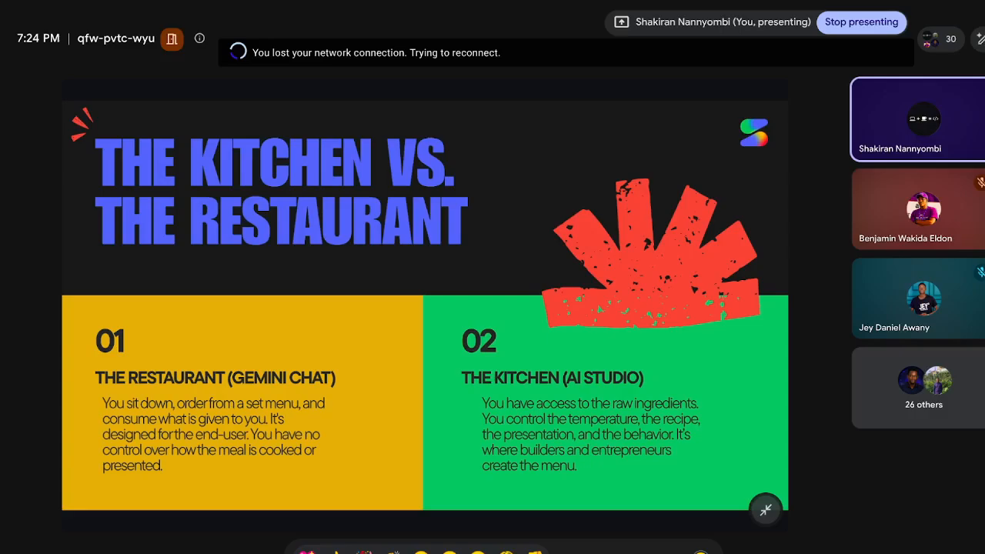
key(Right)
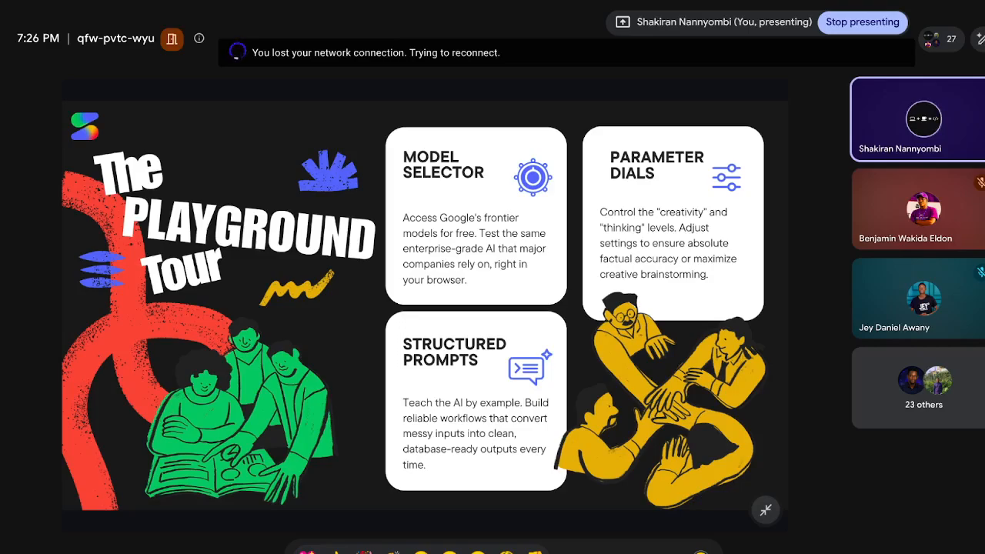
Switch the meeting's shared content from the slides to the Google AI Studio browser window.
mouse_move(924, 119)
click(466, 552)
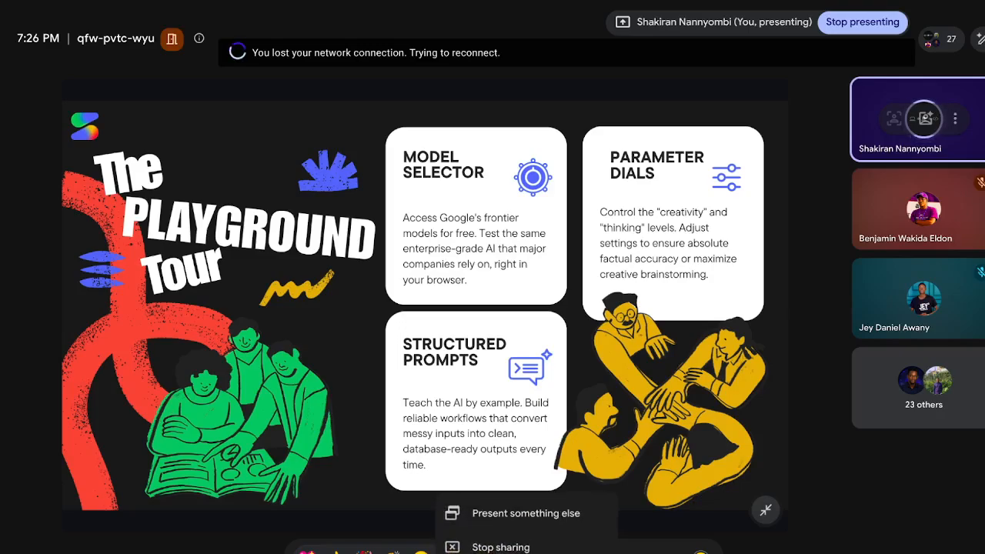
click(493, 512)
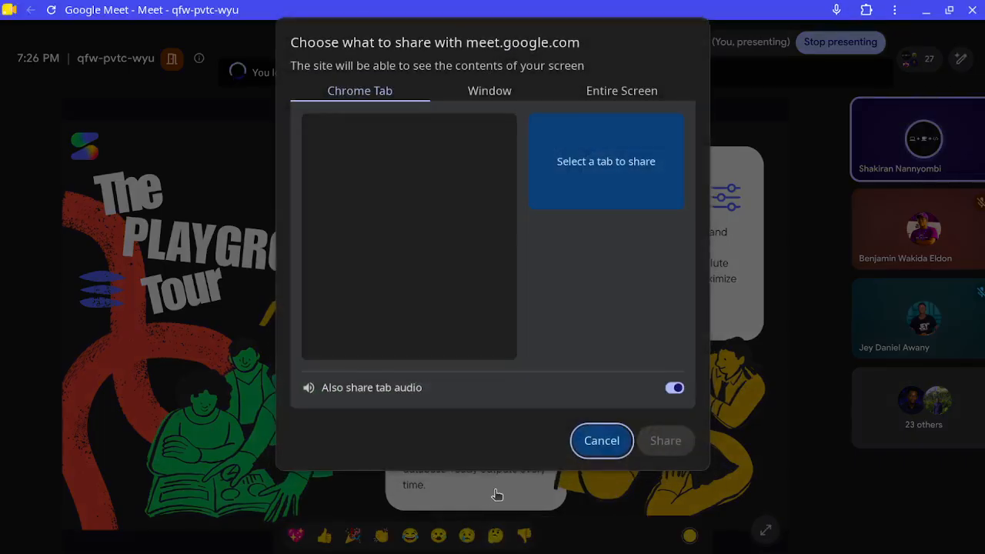
click(495, 92)
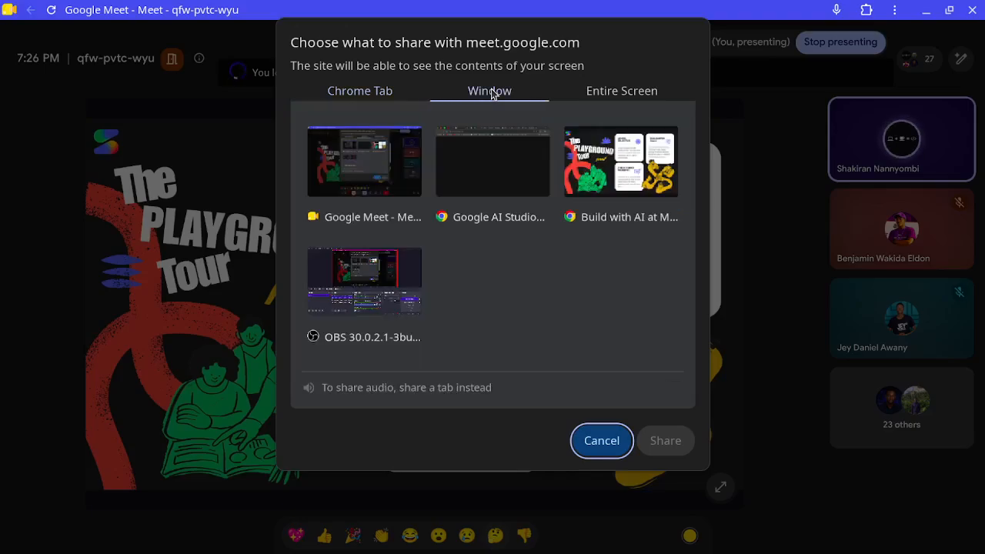
click(502, 162)
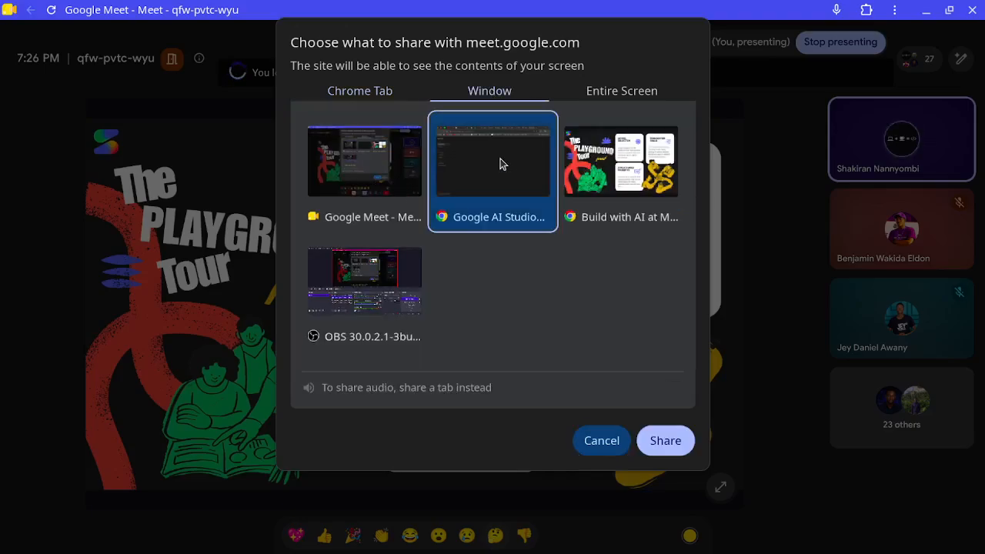
click(665, 442)
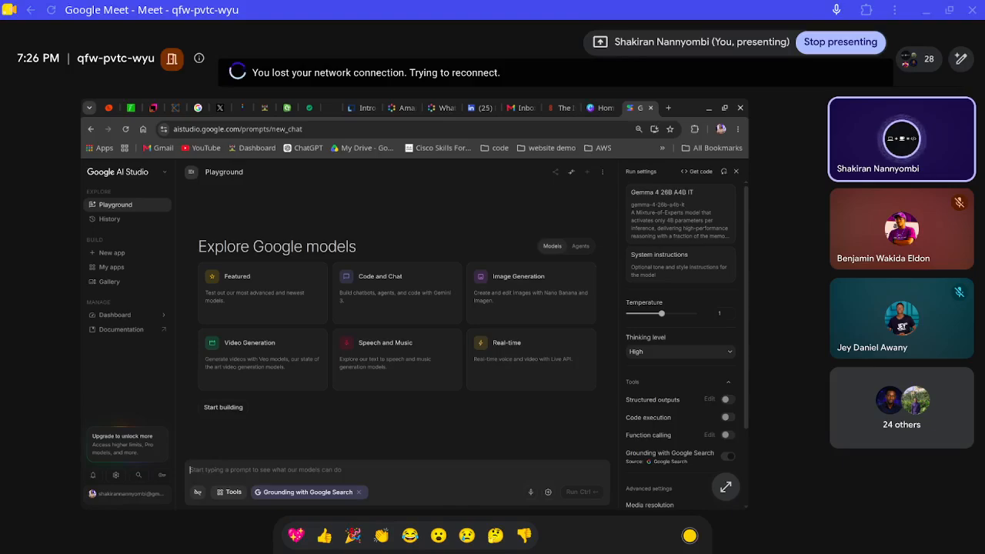
Replace the current web address in the shared browser with a web search for google ai studio.
click(513, 128)
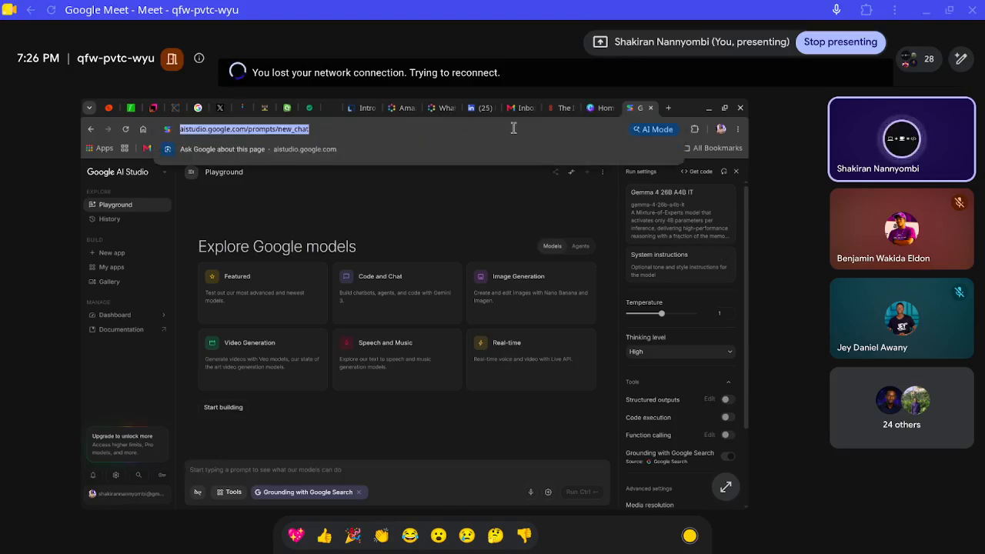
click(513, 128)
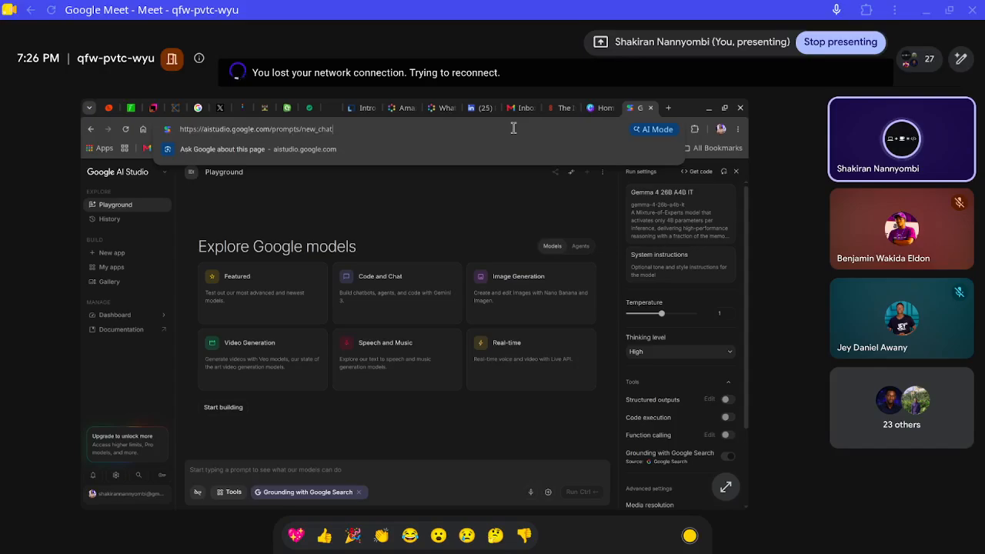
key(ctrl+a)
key(BackSpace)
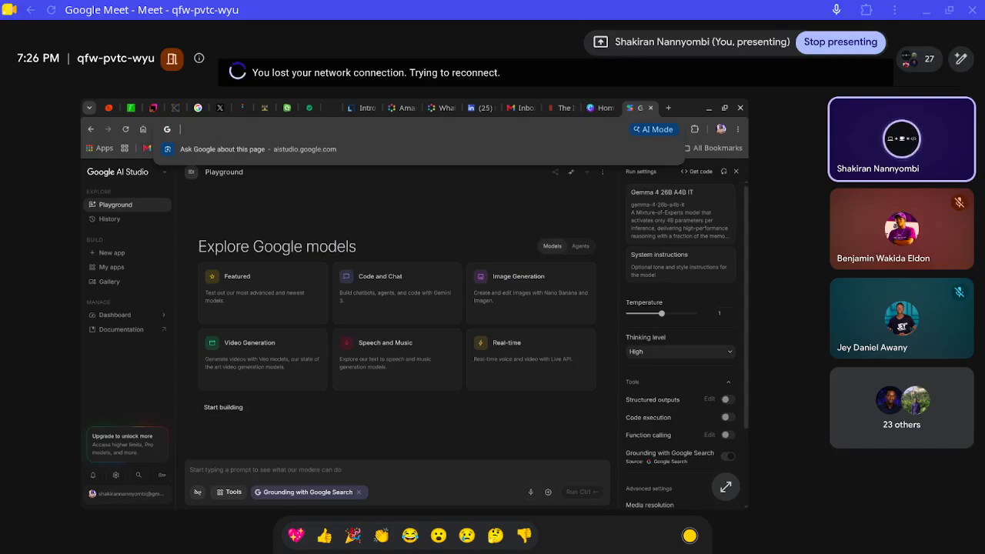
text(google a)
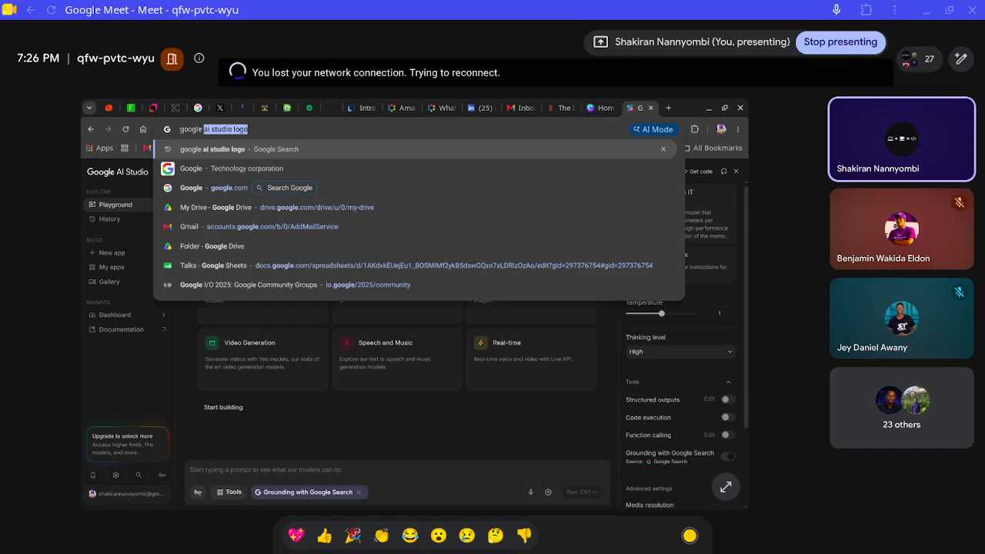
text(i)
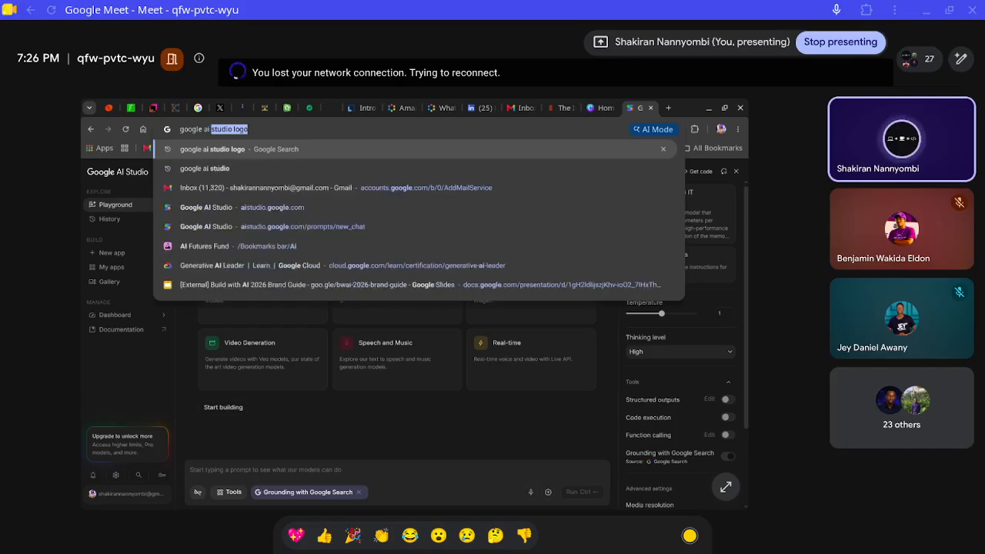
text( studio)
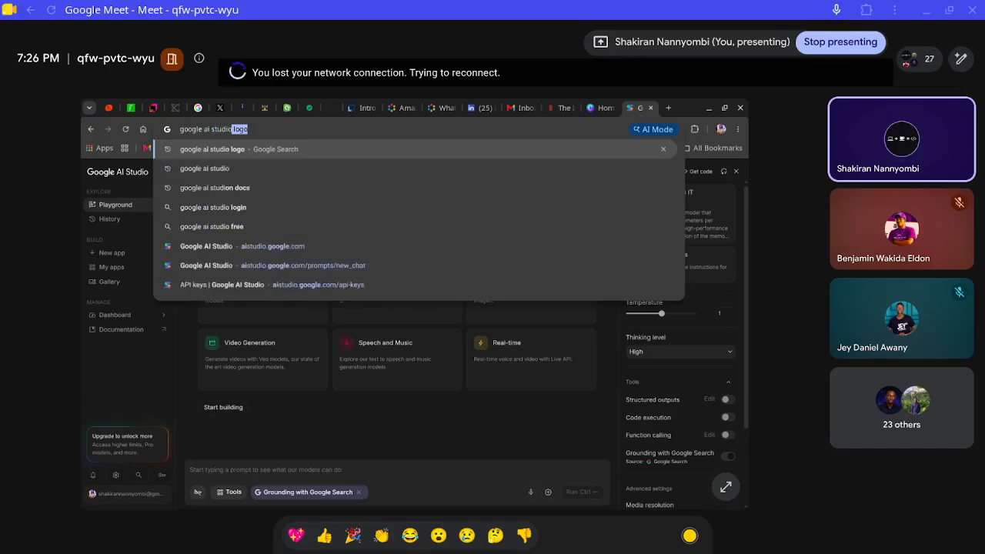
key(Return)
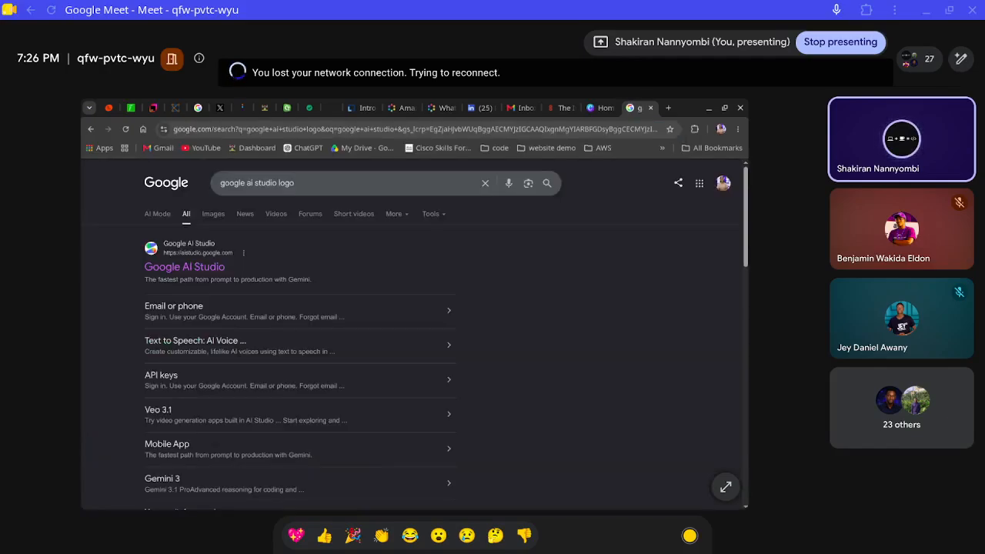
Dismiss the search suggestions and open the official Google AI Studio site from the results.
click(324, 185)
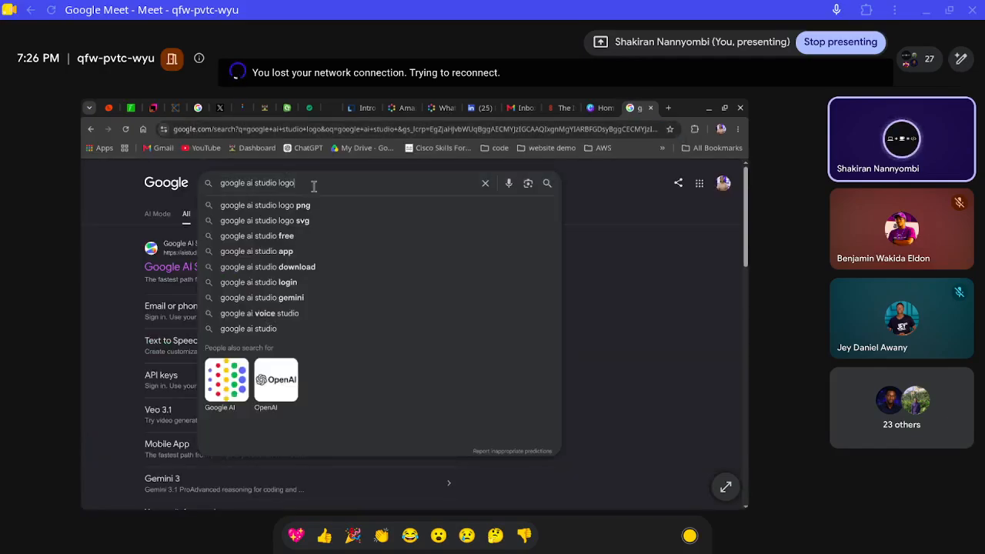
click(100, 268)
click(174, 271)
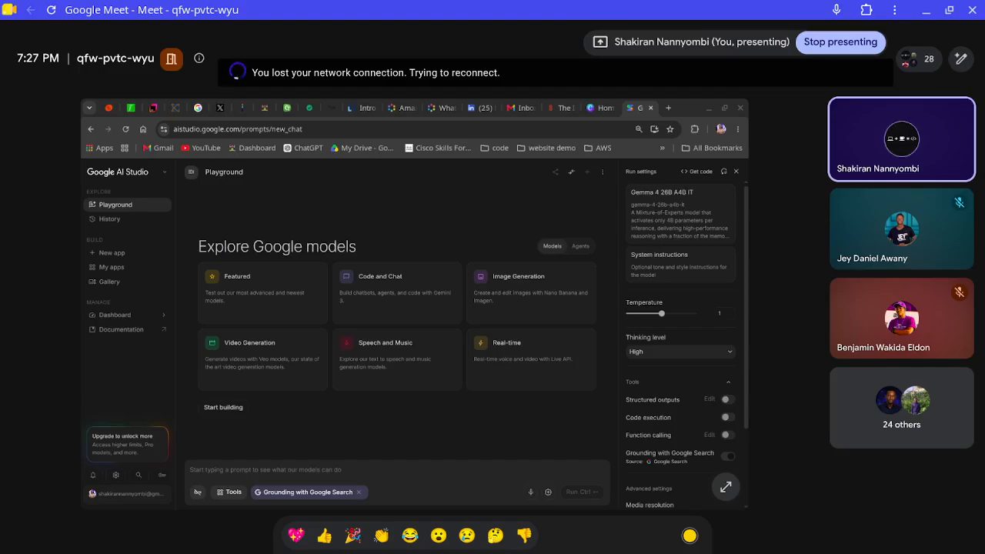
key(alt+Tab)
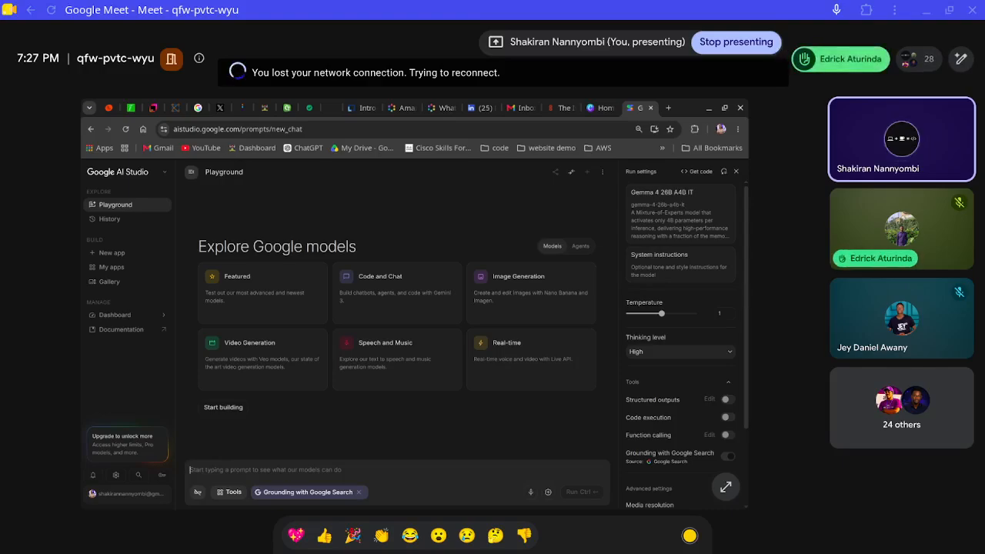
key(alt+Tab)
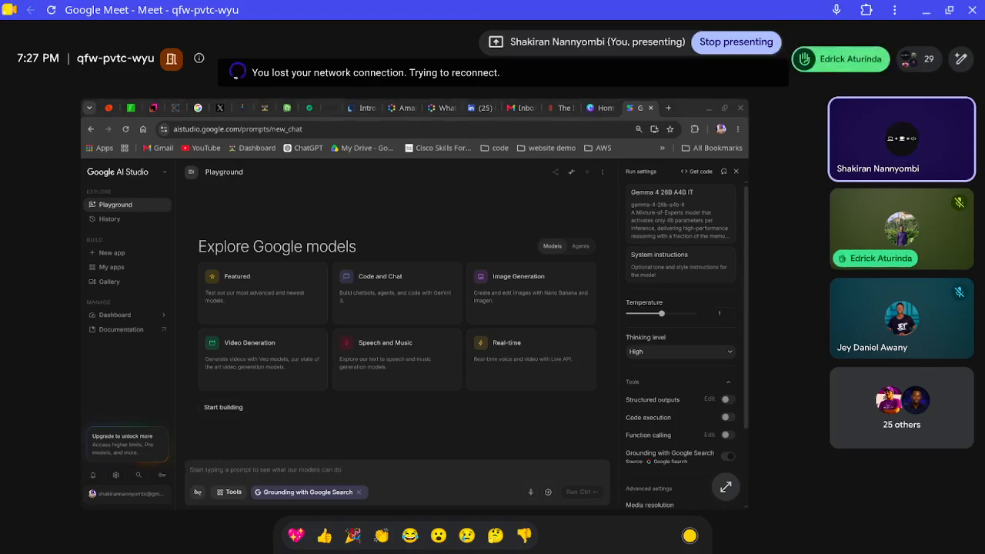
key(alt+Tab)
key(alt+Tab)
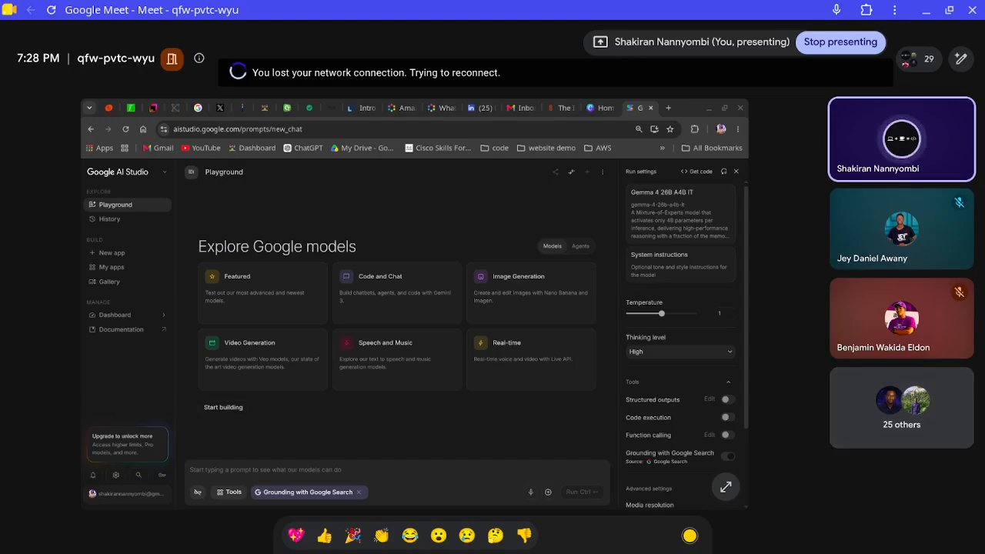
key(alt+Tab)
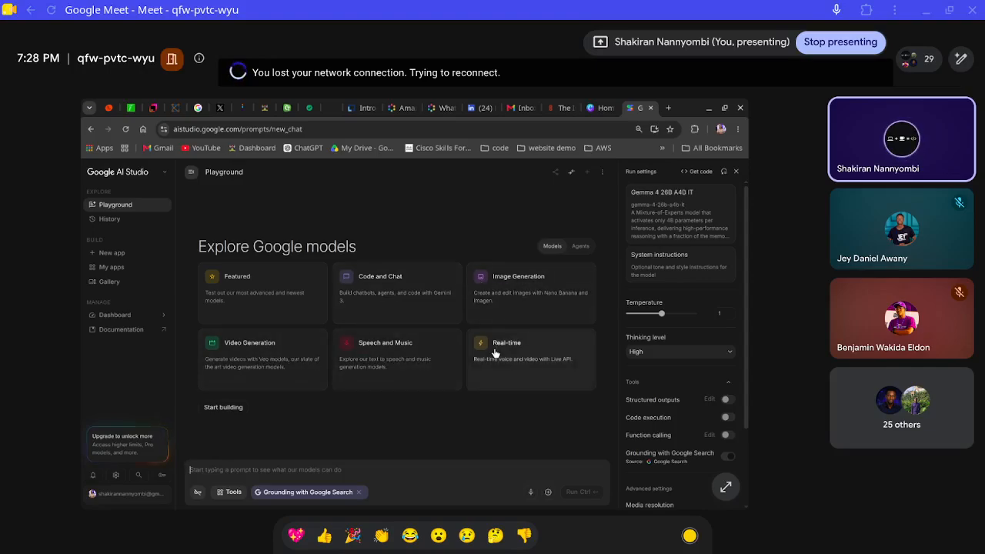
Browse the Speech and Music model category and open the Gemini 3.5 Live Translate Preview model.
click(368, 360)
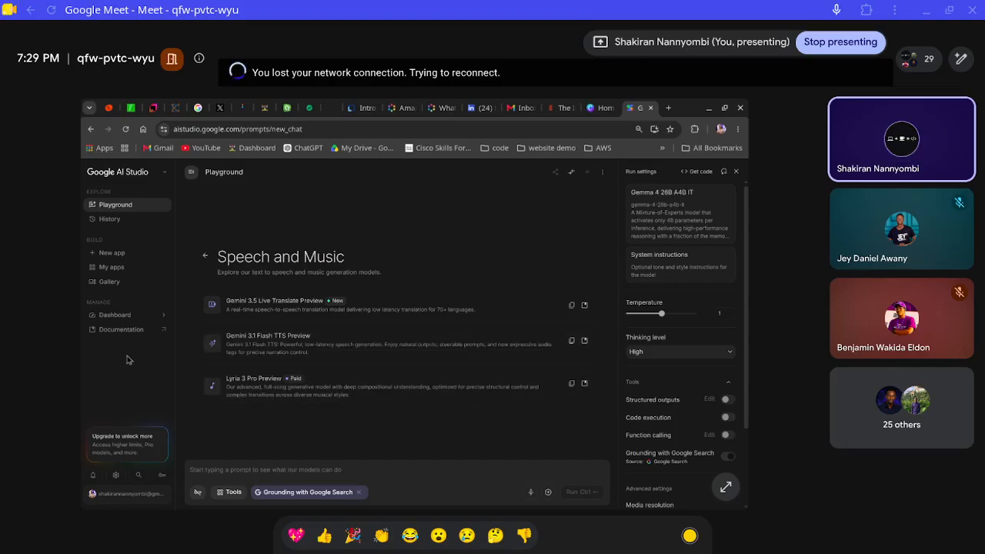
click(204, 257)
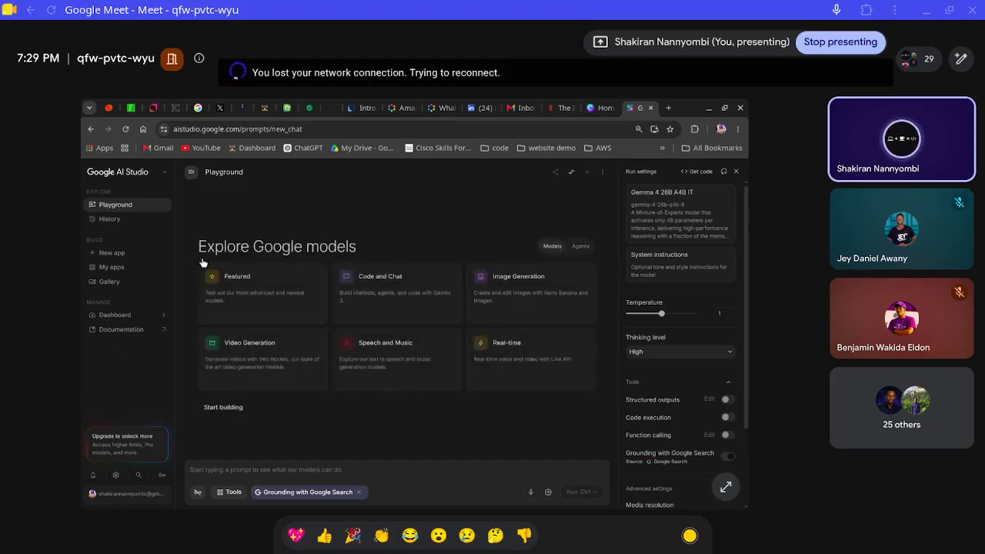
click(399, 347)
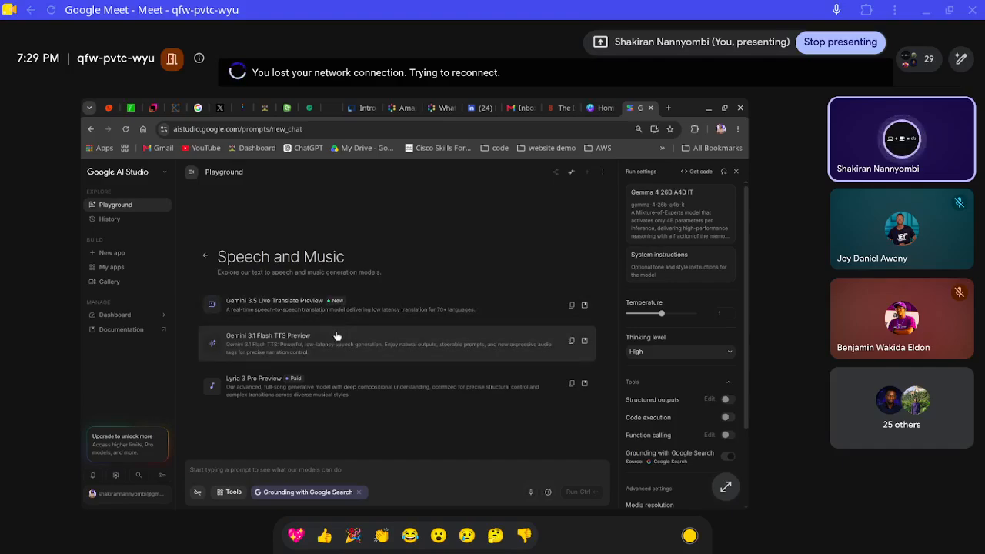
click(283, 314)
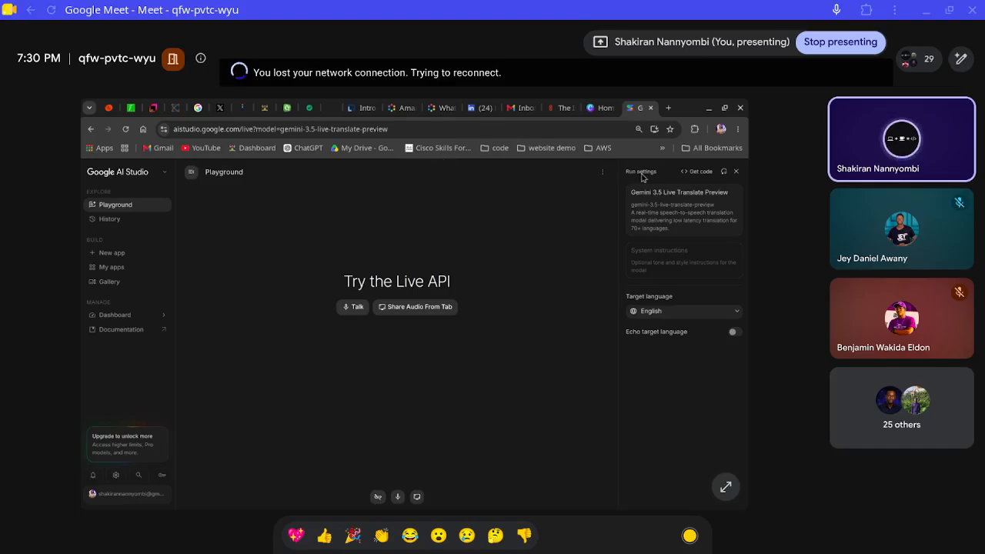
Examine the model's generated Python code and the available code languages, and close the code view.
click(699, 173)
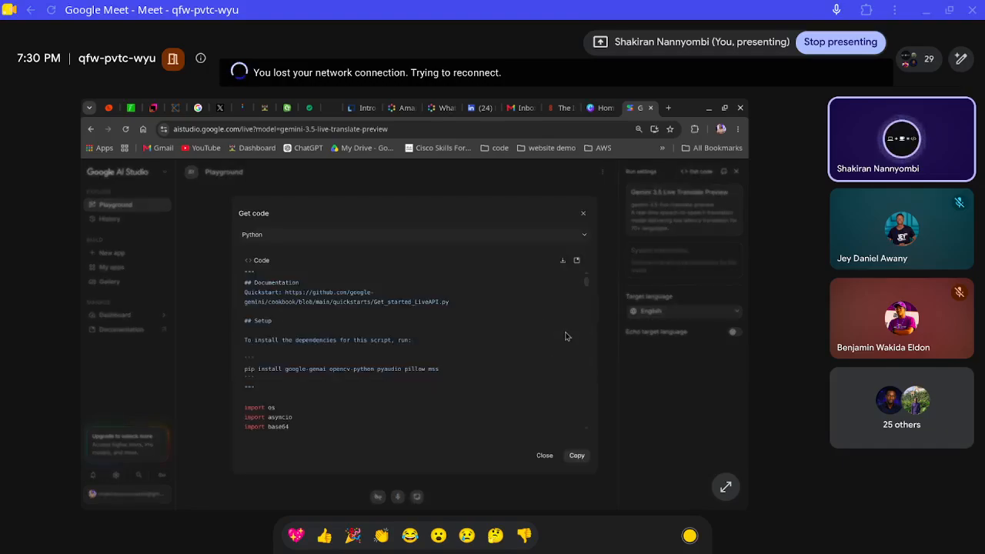
click(574, 236)
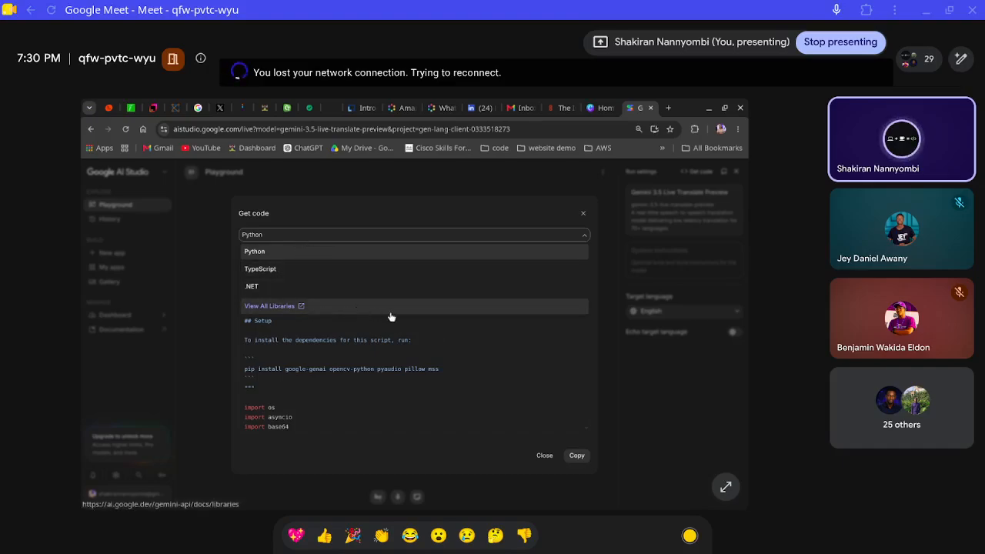
click(521, 355)
scroll(520, 355, down, 15)
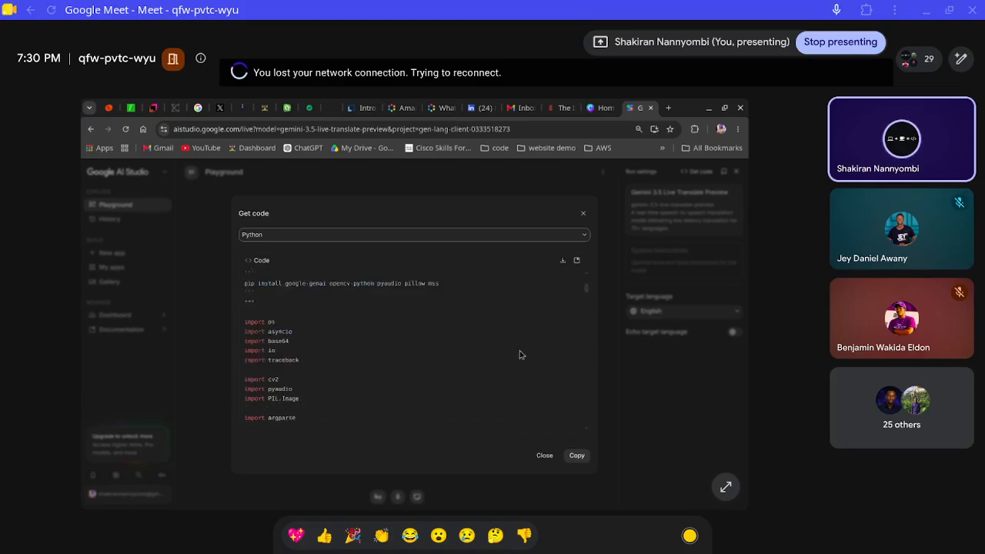
scroll(520, 355, down, 15)
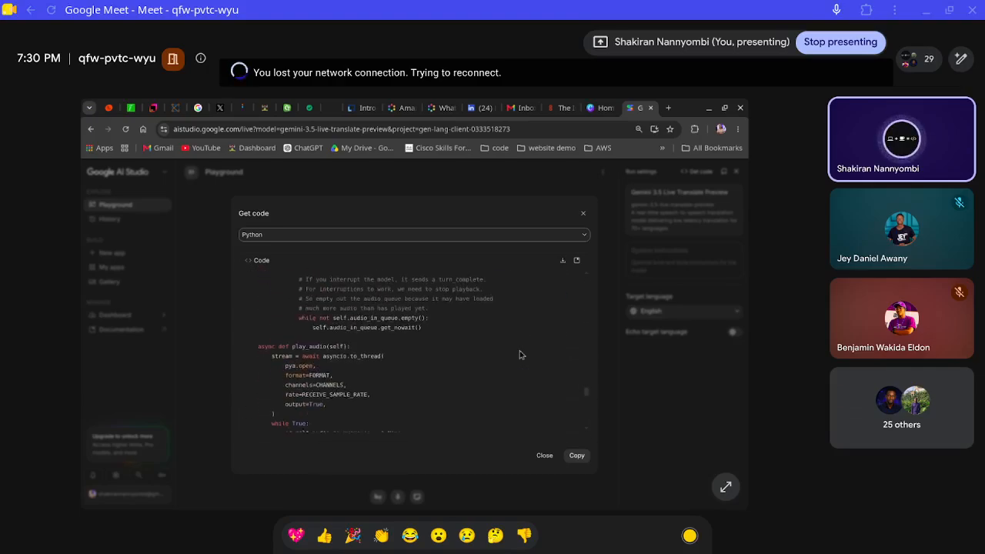
scroll(520, 355, up, 20)
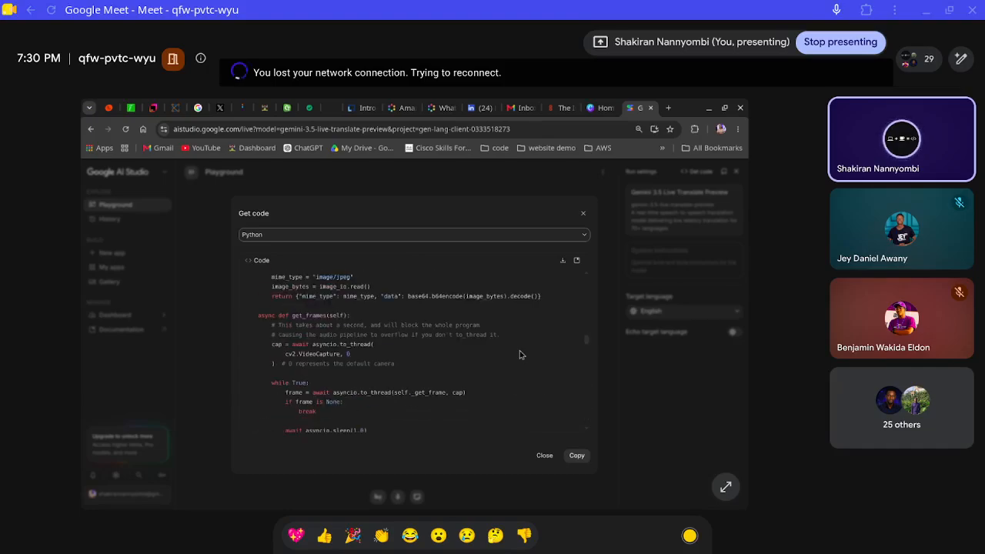
scroll(520, 355, down, 20)
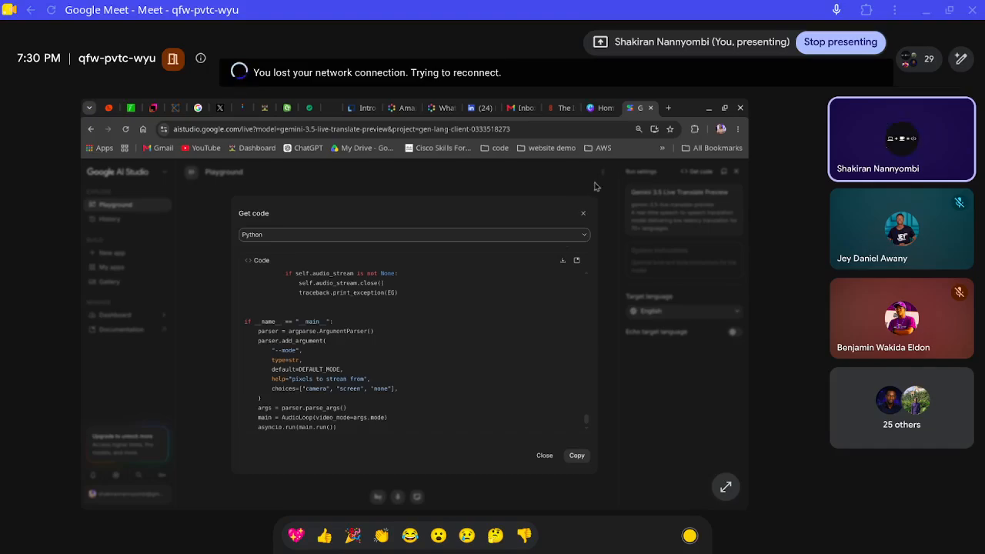
click(583, 213)
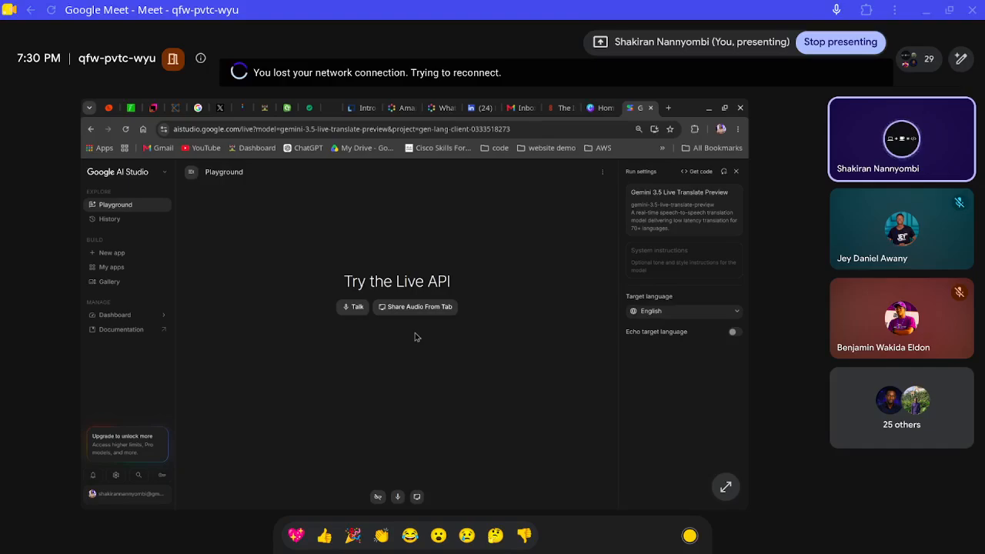
Try collapsing the site navigation and the run settings, and return to the Playground's start page.
click(189, 172)
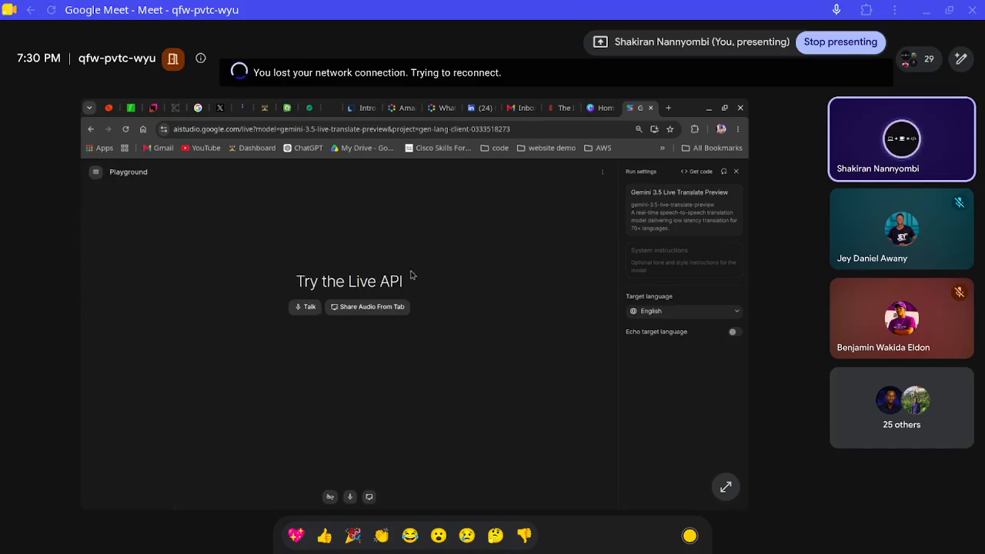
click(95, 178)
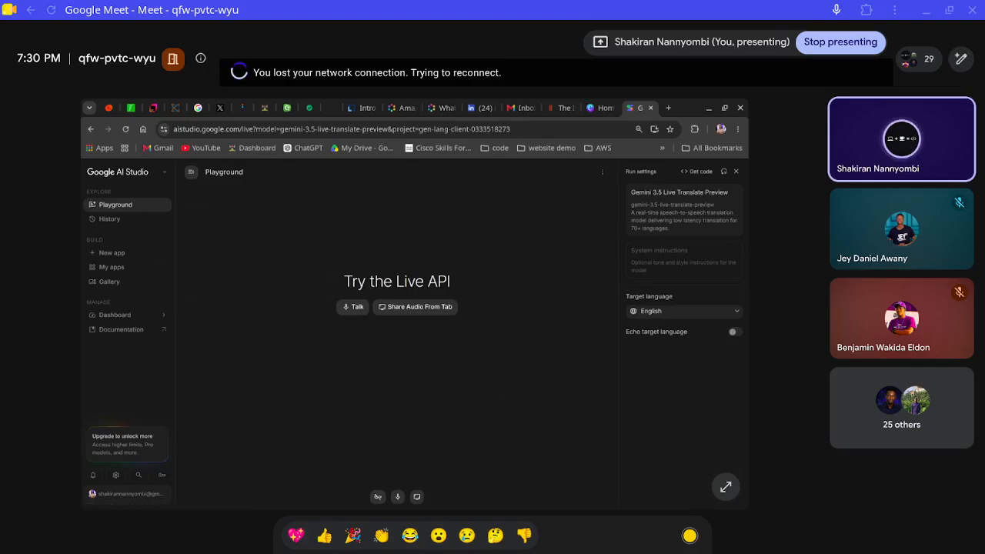
click(736, 171)
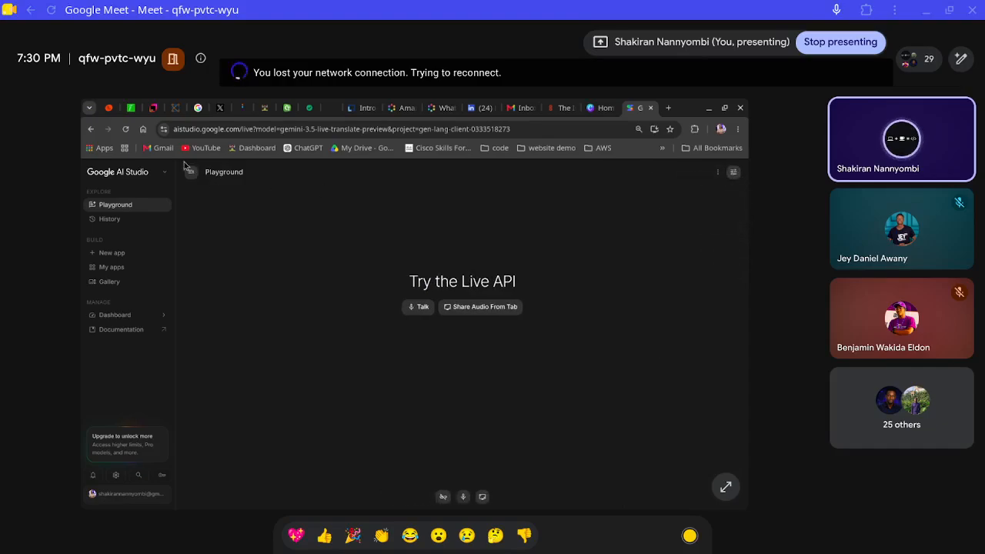
click(139, 207)
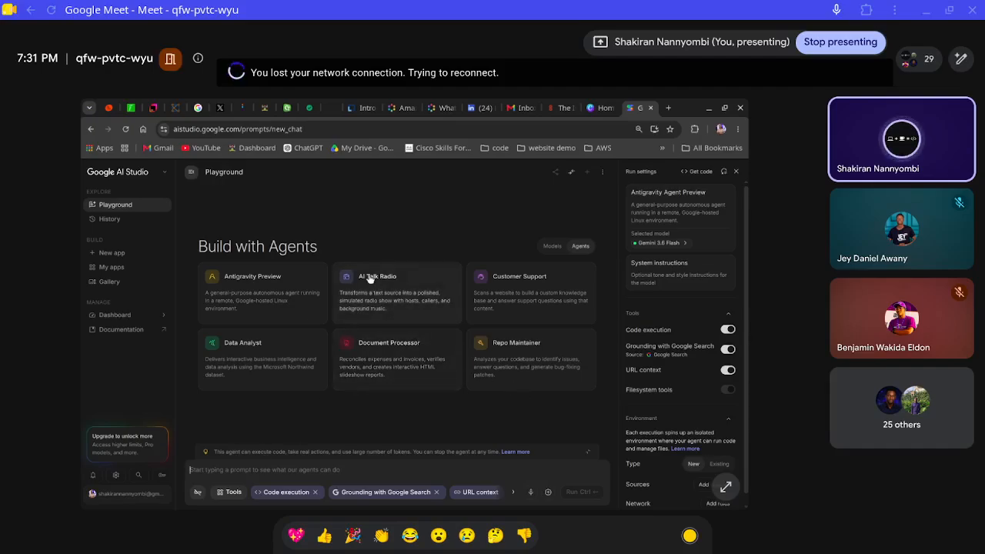
Compare the Playground's model categories with its agent templates, and return to the agents view.
click(552, 248)
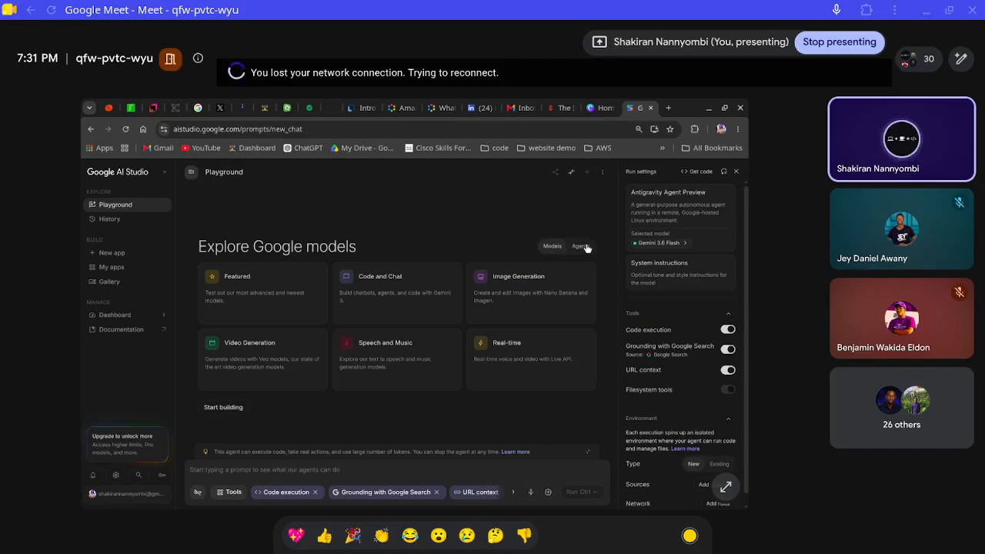
click(581, 246)
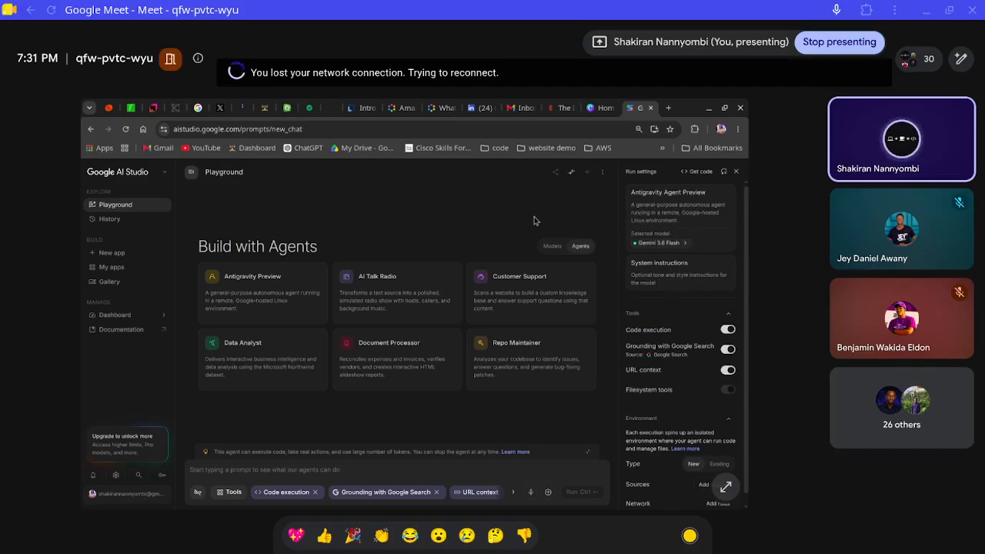
key(ctrl+r)
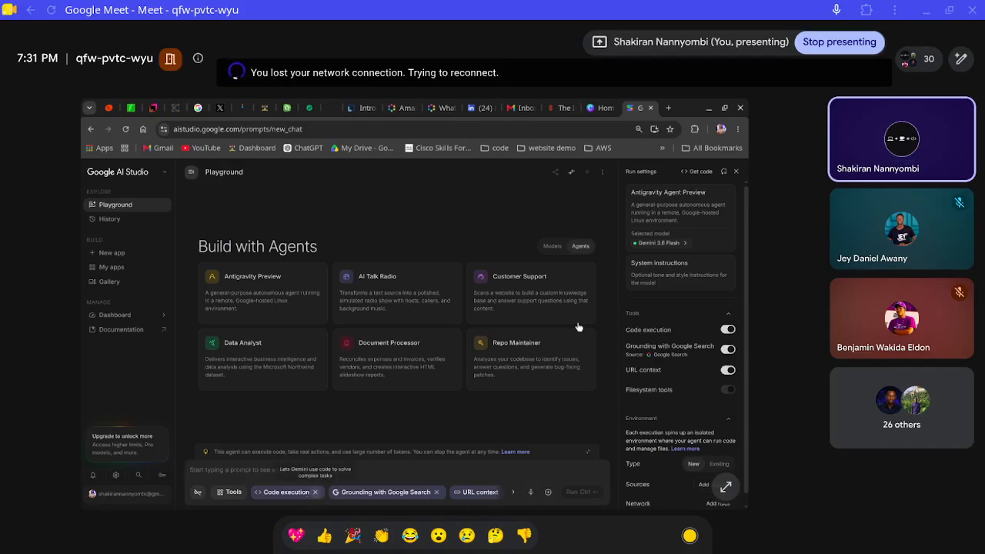
Filter the model selection to Gemini models and choose Gemini 3.6 Flash for the Playground.
click(680, 216)
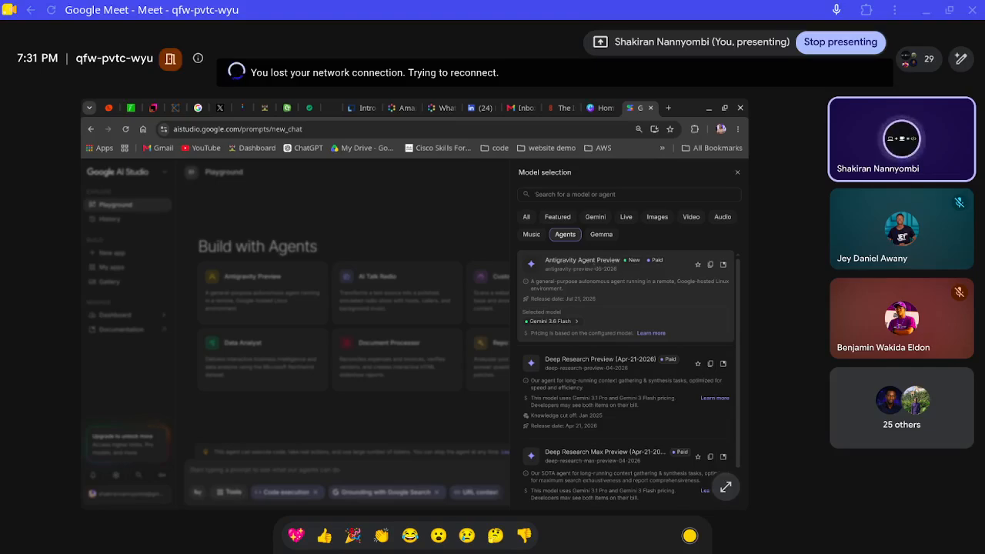
click(595, 218)
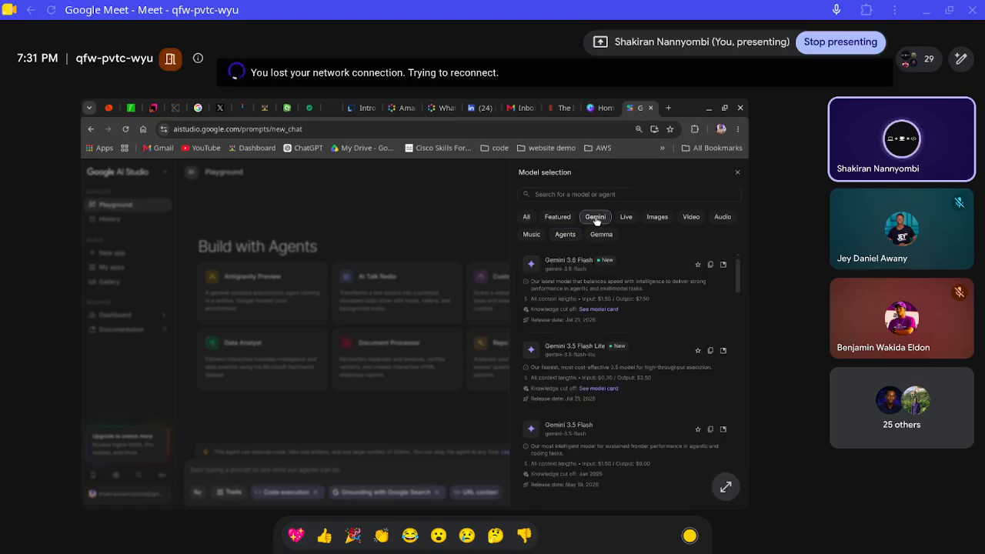
click(581, 275)
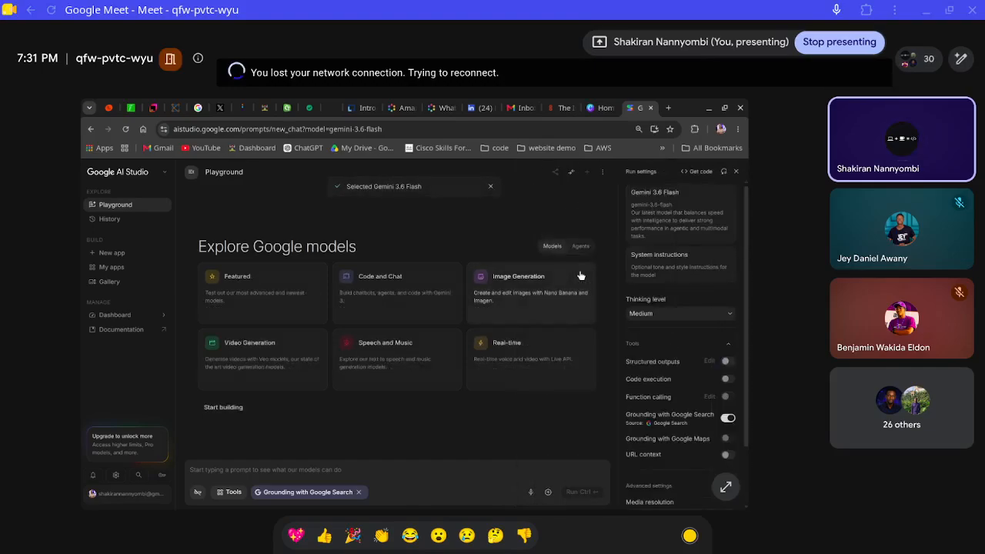
Create a new system instruction titled "marketing agent" for the selected model.
click(691, 259)
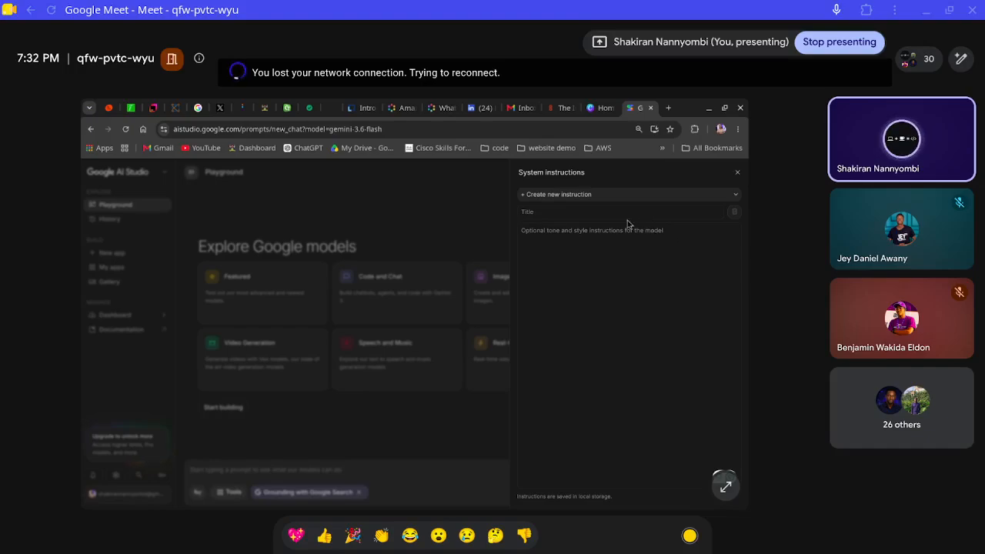
text(ma)
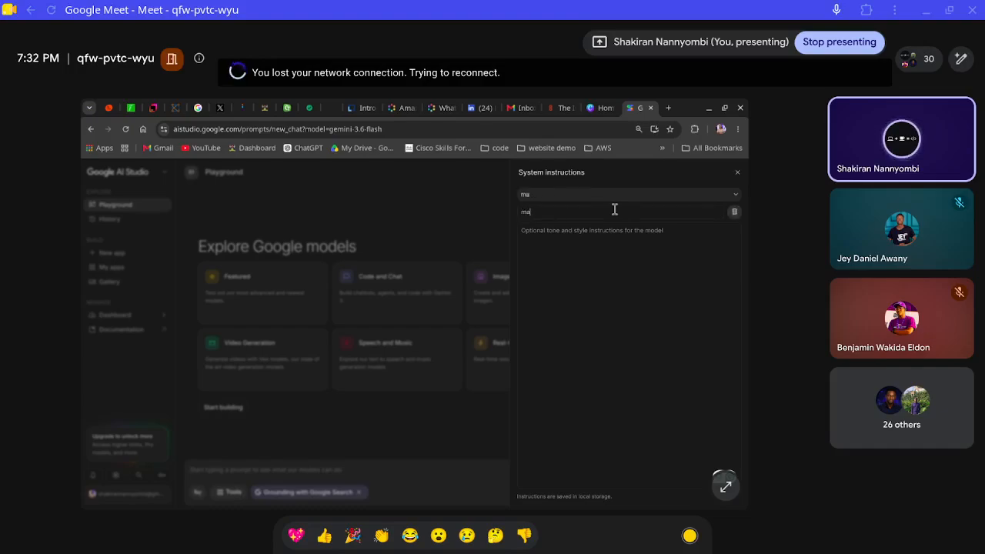
text(rketing)
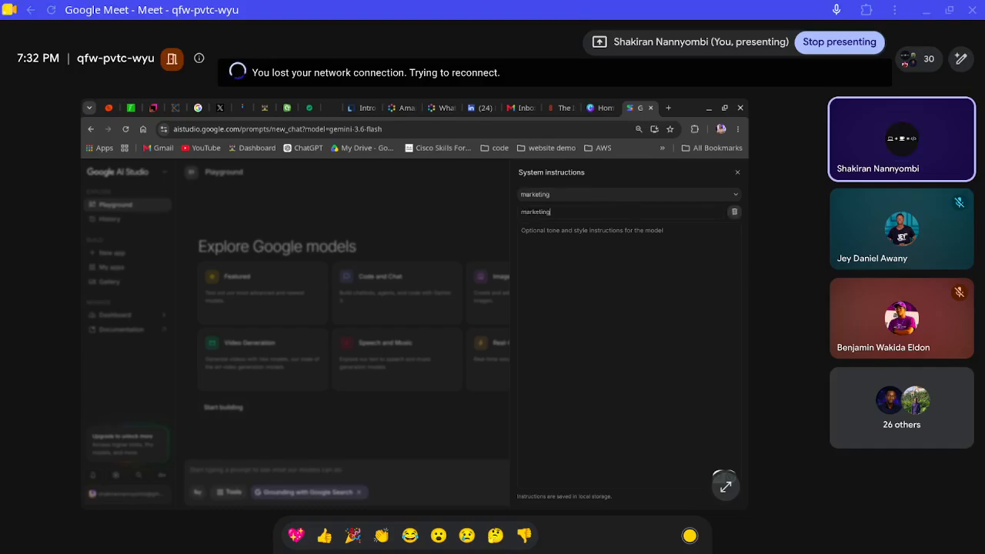
text( agent)
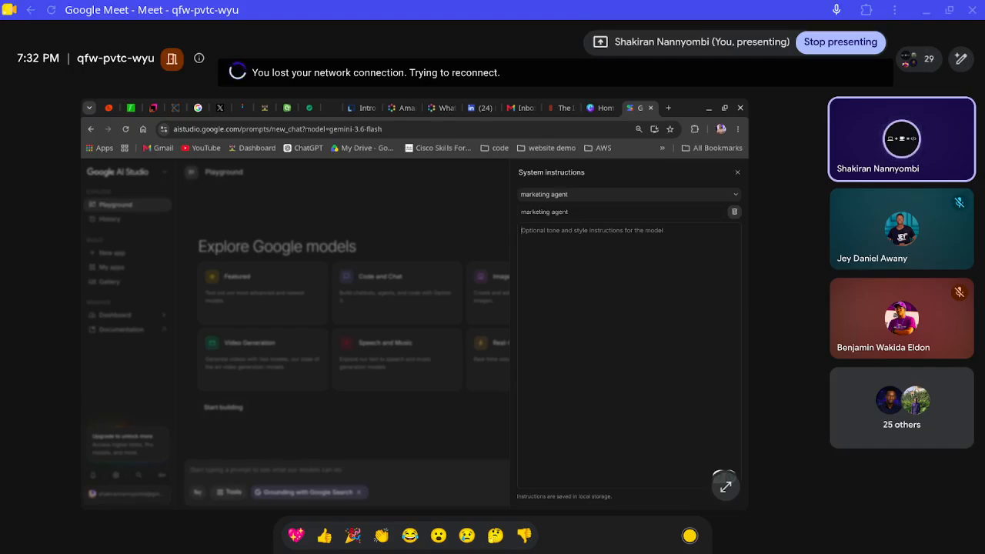
Open the Gemini app at gemini.google.com/app in a new browser tab.
click(669, 107)
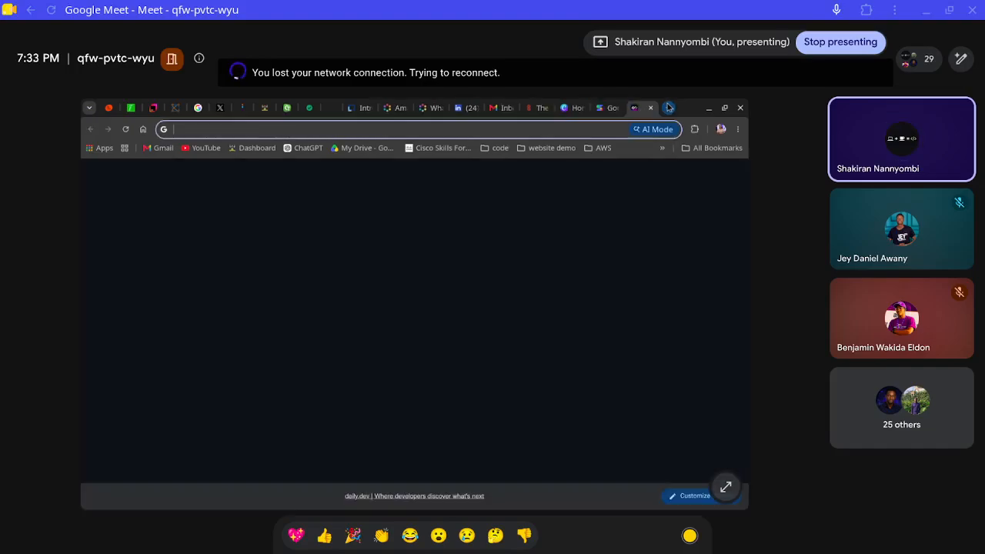
text(gemini)
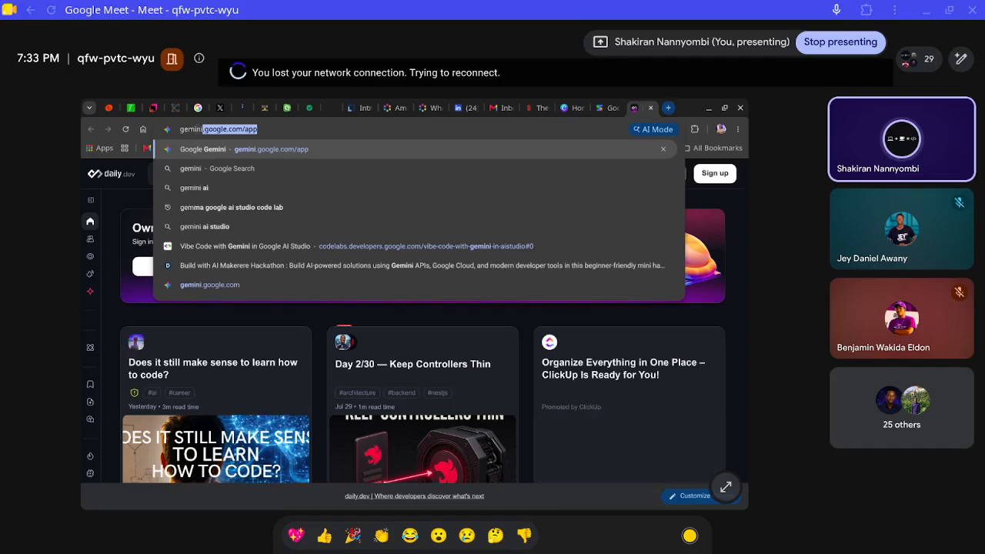
key(Return)
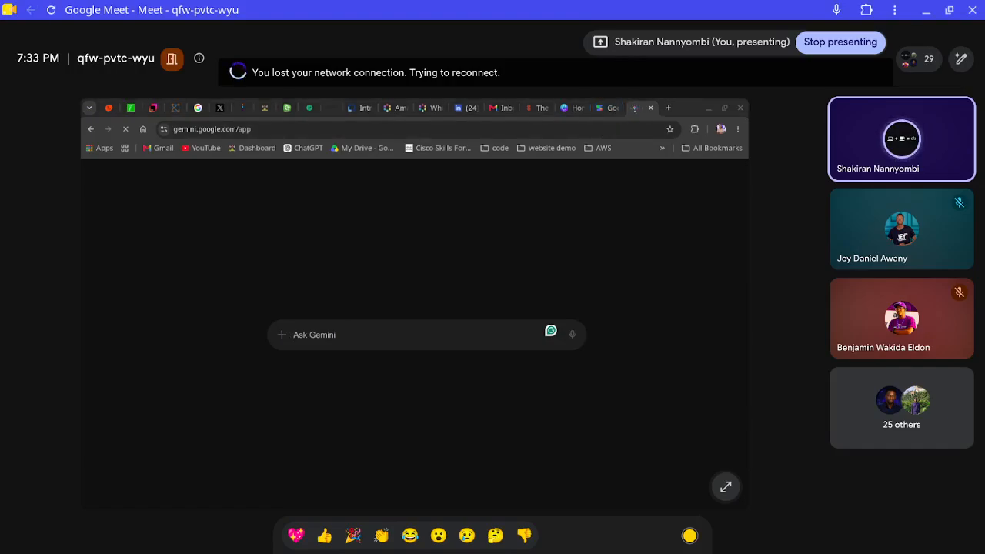
key(alt+Tab)
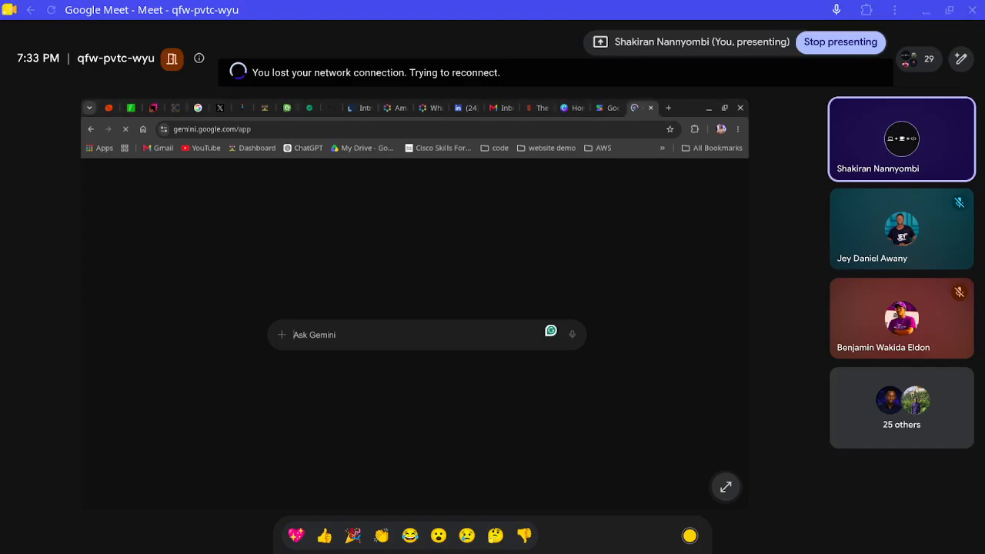
Begin a Gemini prompt with "hello im buiding a business marketing agent for my clients. so im establishing a barnd".
click(418, 340)
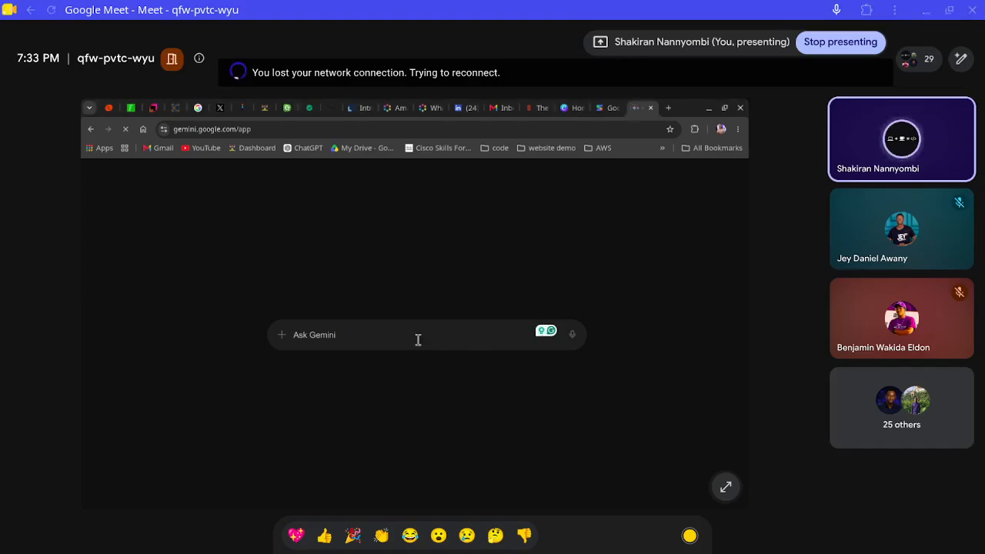
text(heye)
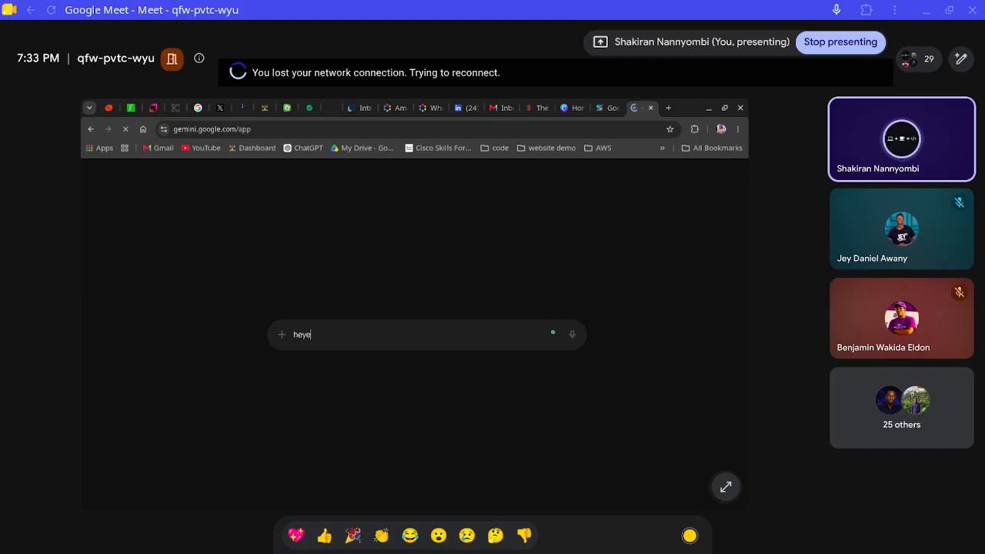
key(BackSpace)
text(llo im buid)
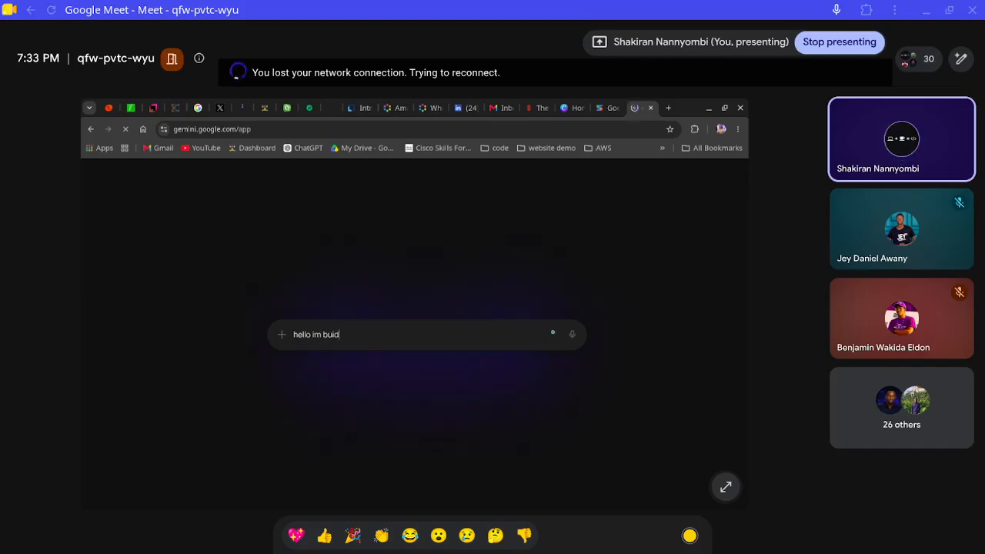
key(BackSpace)
key(BackSpace)
text(ild)
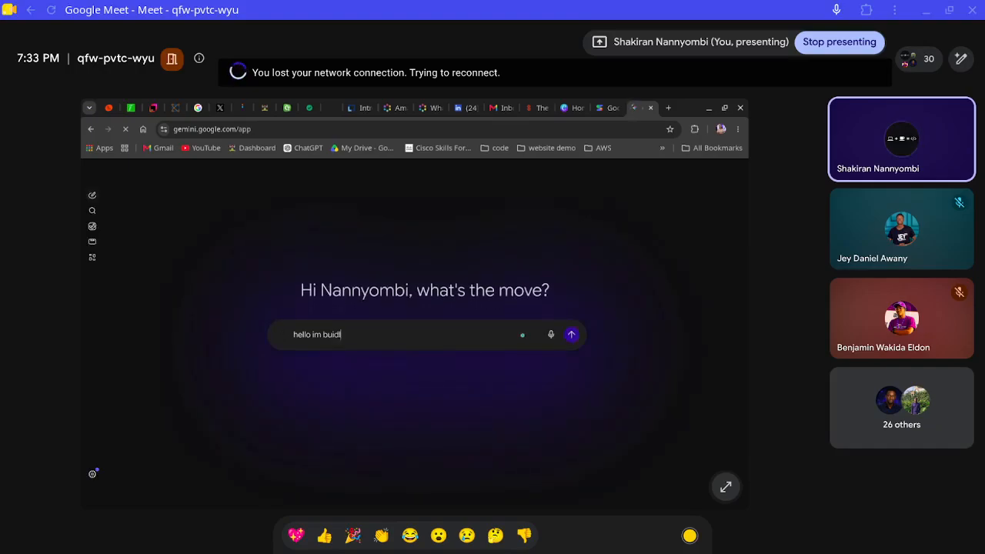
text(i)
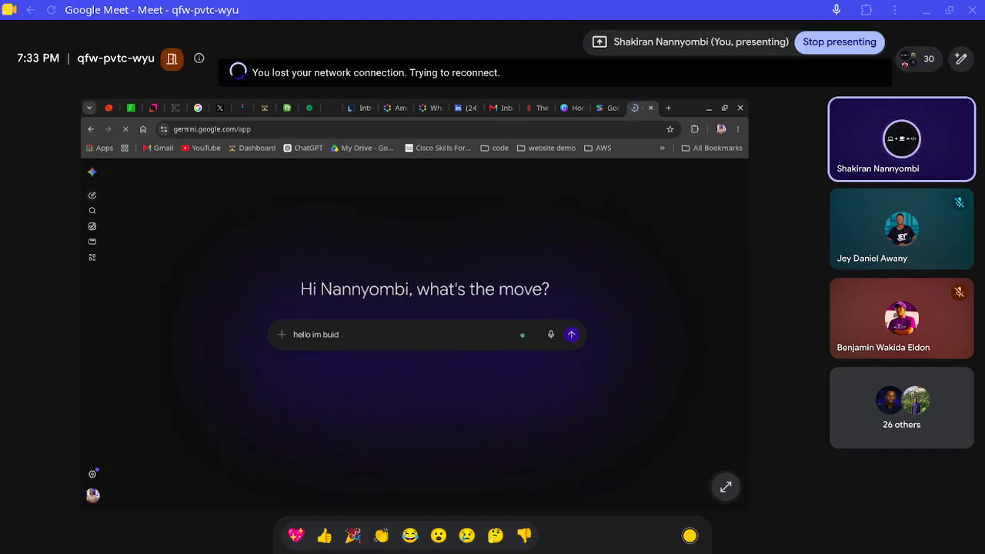
text(ng a b)
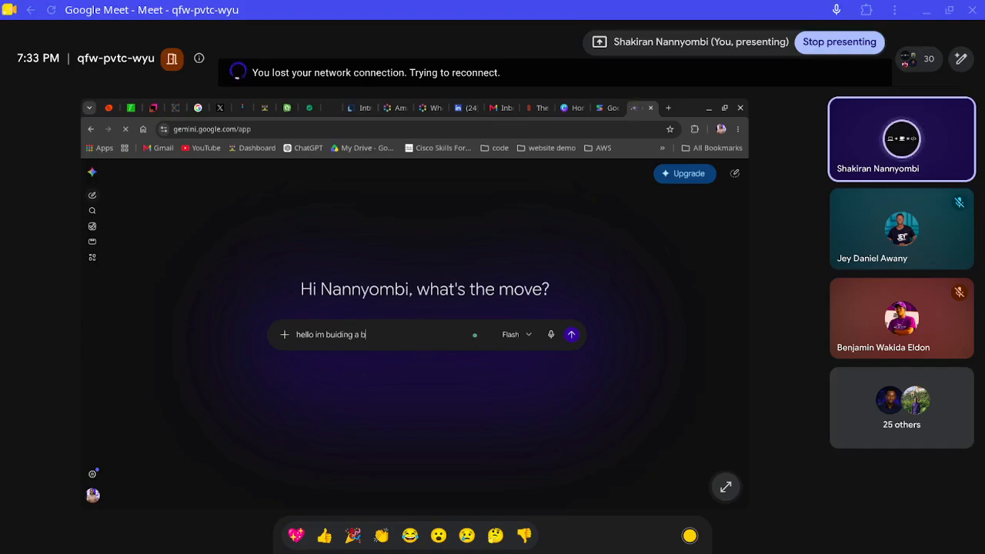
text(usiness ma)
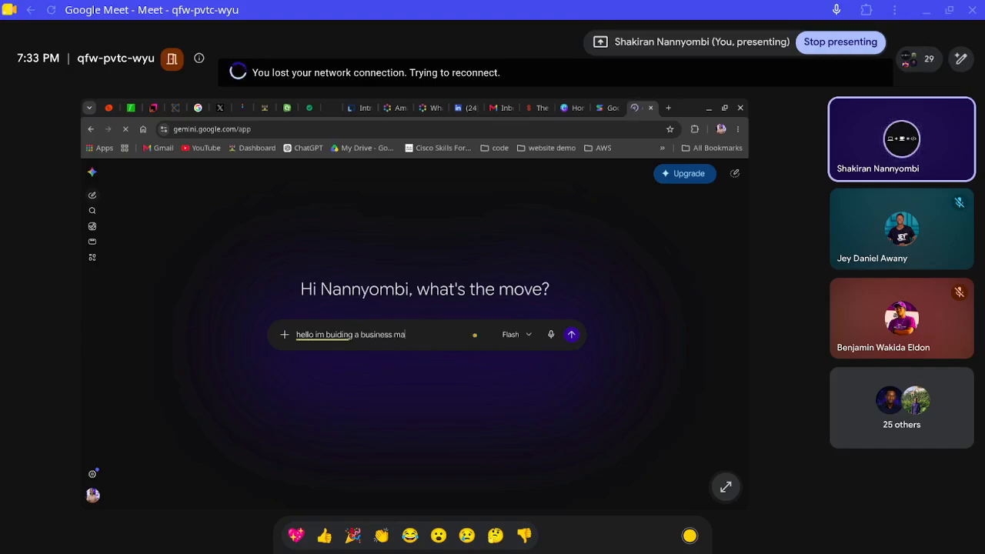
text(rketing a)
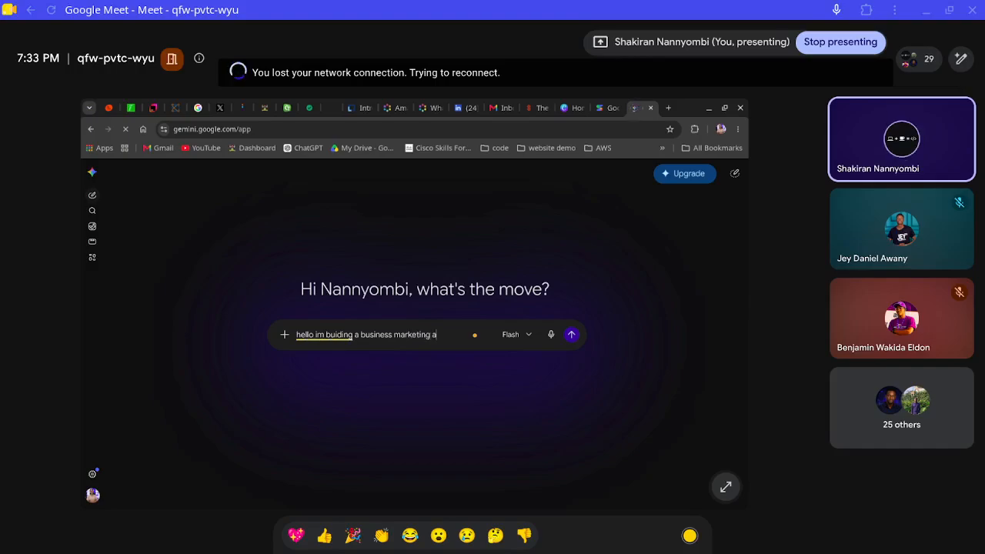
text(gent for my)
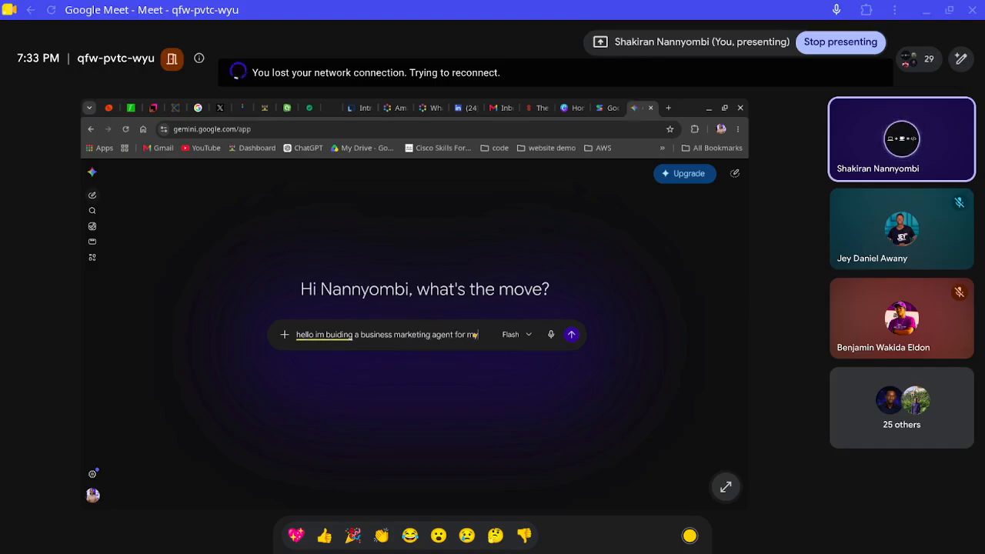
text( clients. so im)
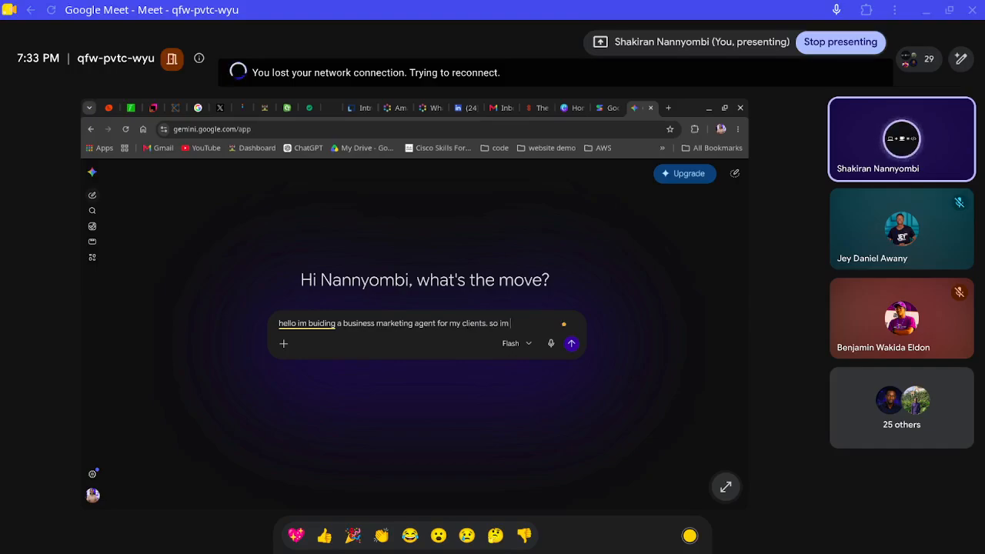
text( establis)
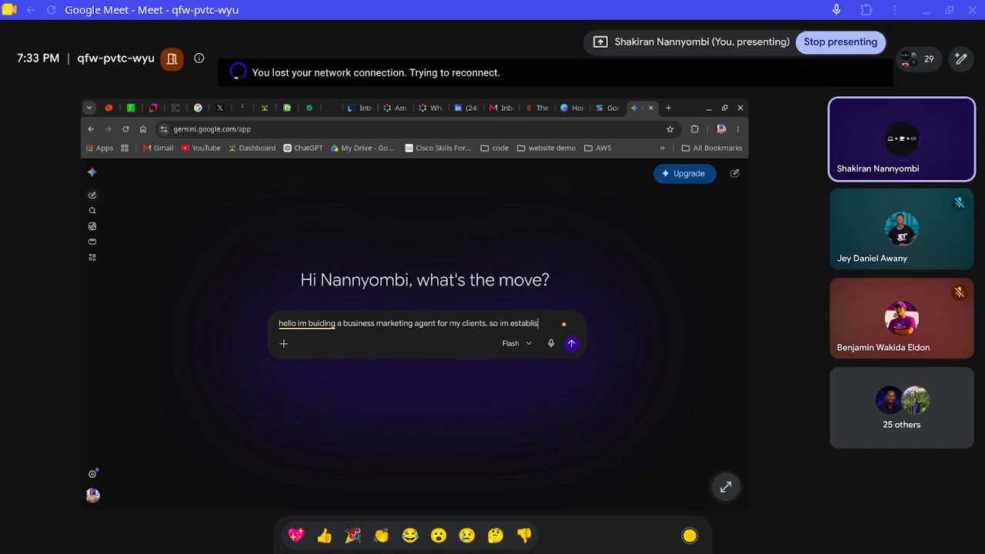
text(hing)
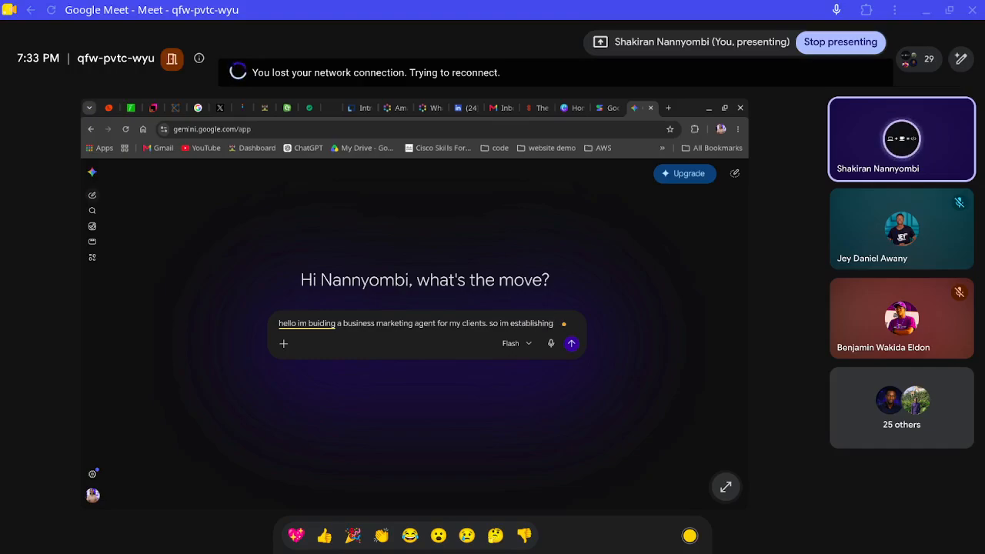
text( a barnd)
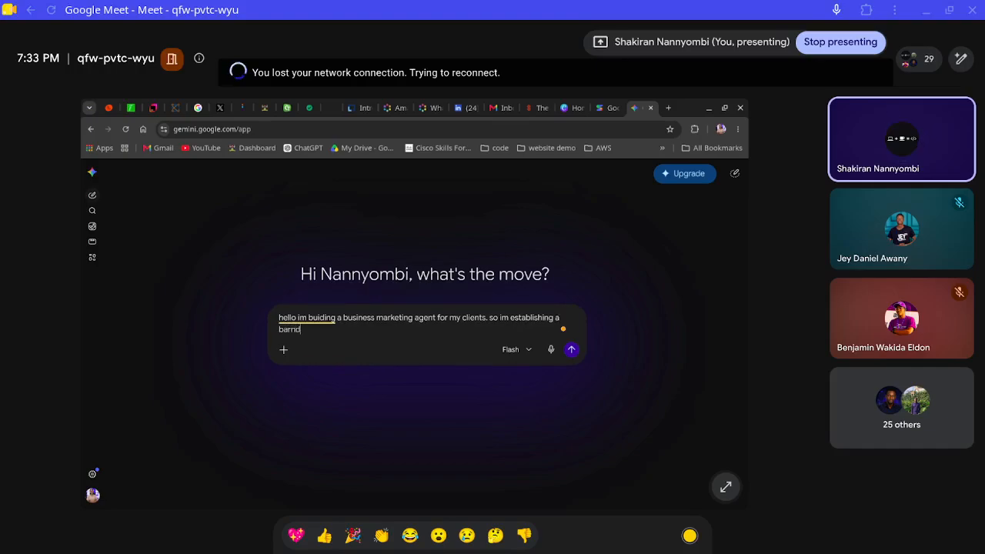
text( and i want)
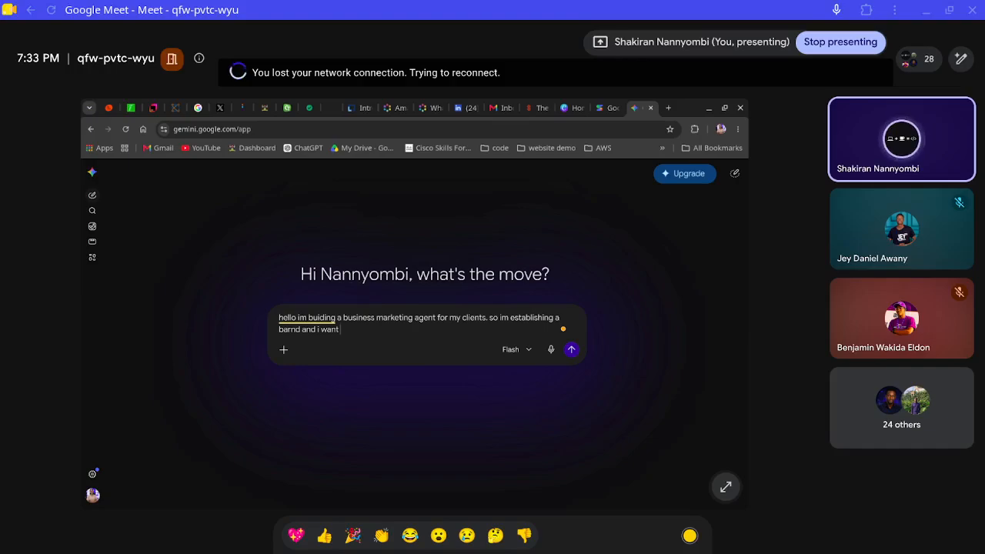
text( to)
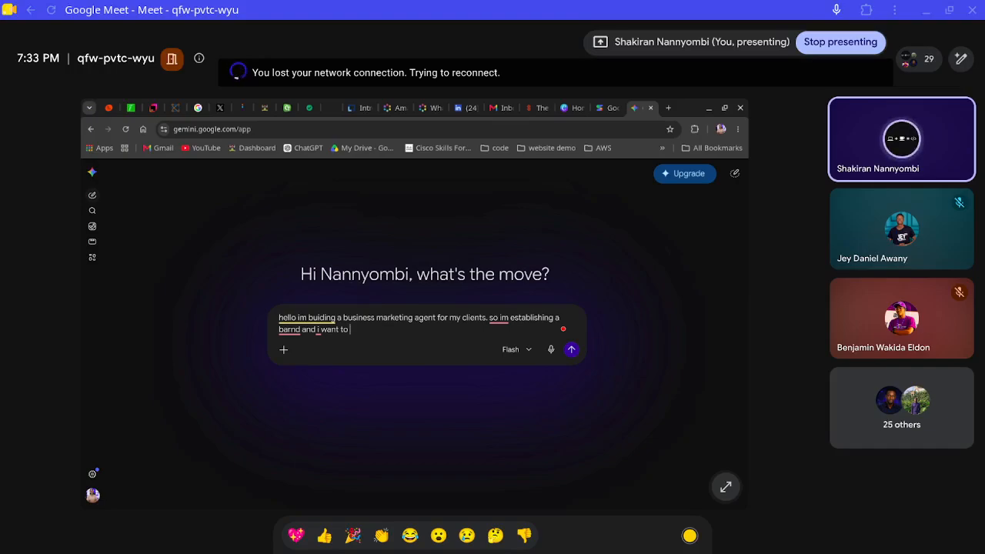
key(BackSpace)
key(BackSpace)
key(BackSpace)
key(BackSpace)
key(BackSpace)
key(BackSpace)
key(BackSpace)
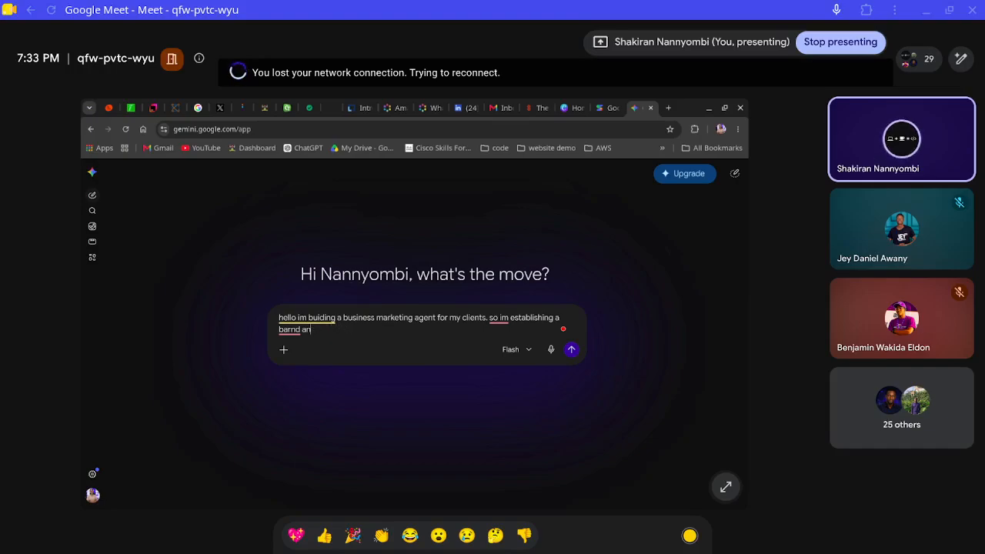
key(BackSpace)
key(BackSpace)
Continue the Gemini prompt with "as a markjetinmg specialist and i want to intergrate an agent in my website.".
text(as a mar)
text(kjetinmg)
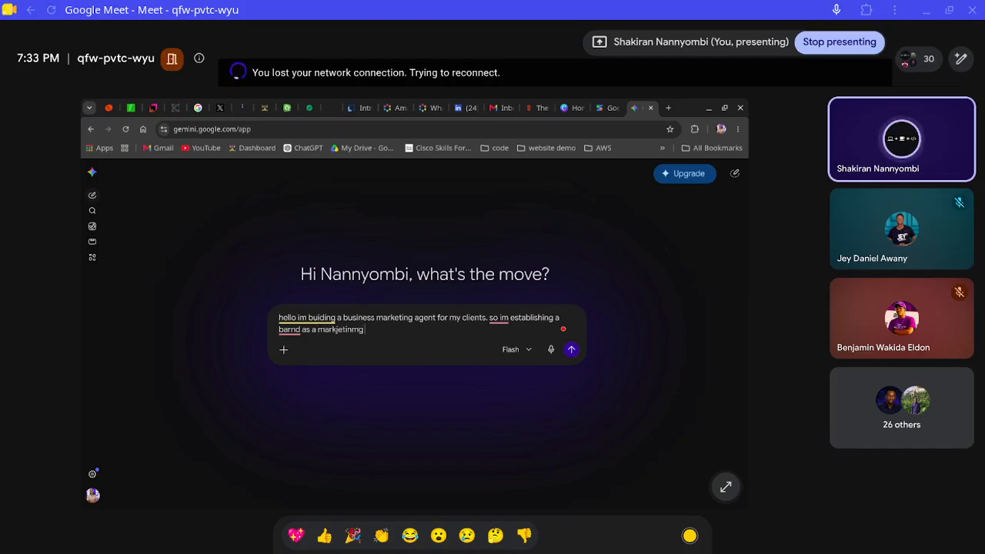
text( specialist)
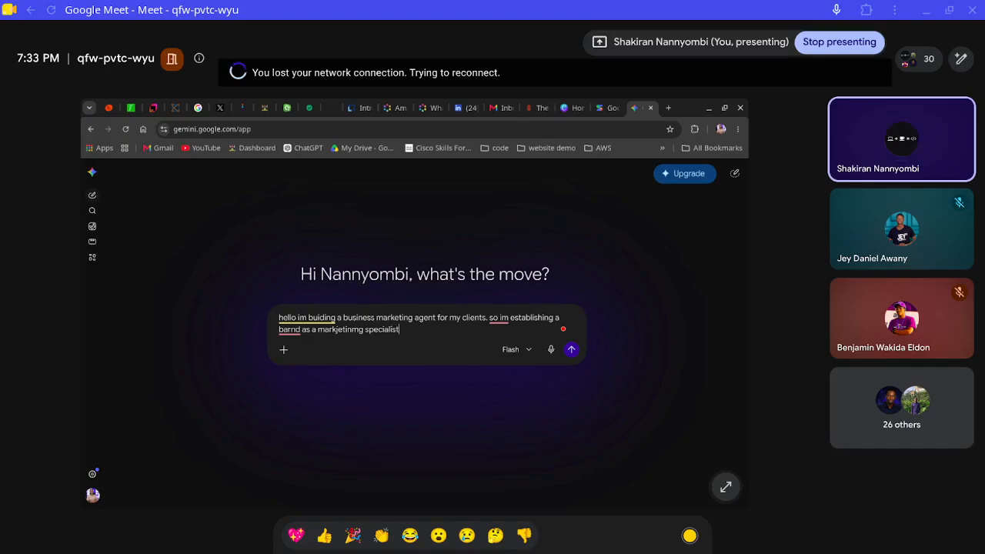
text( and i want)
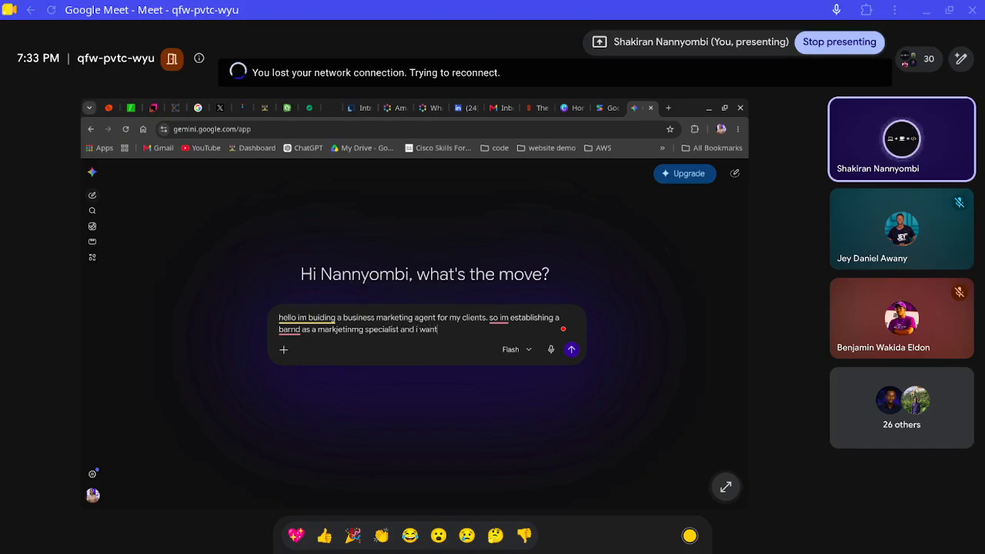
text( to intergrate an)
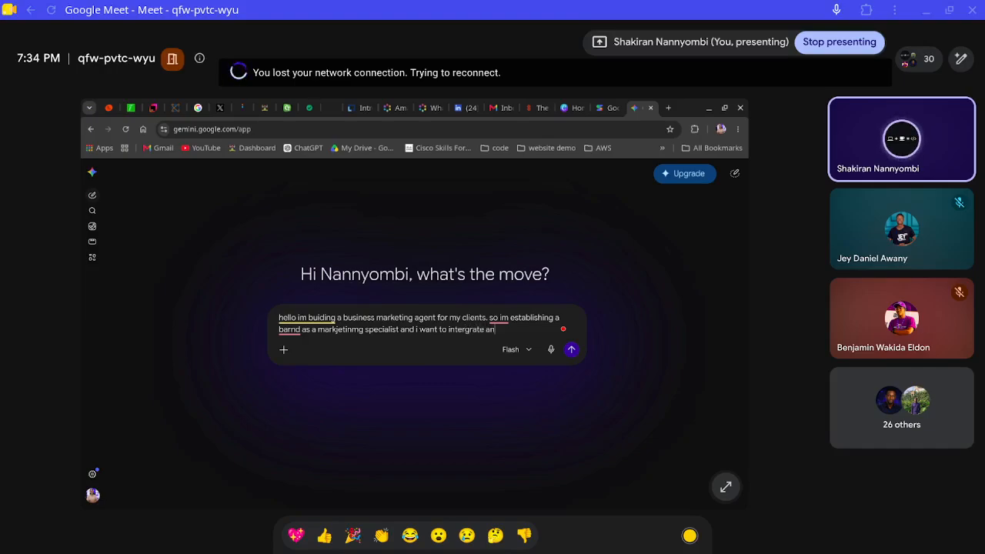
text( agent in my)
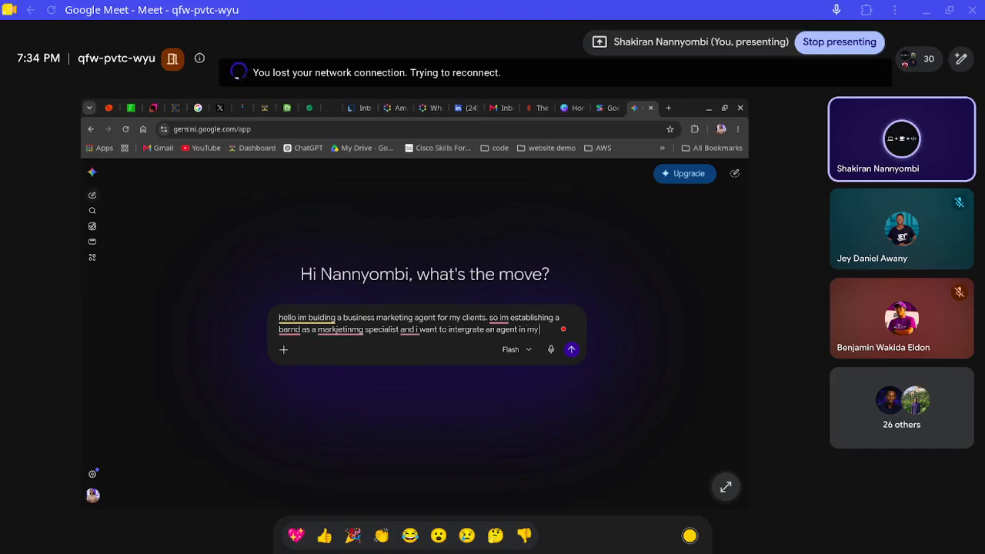
text( website.)
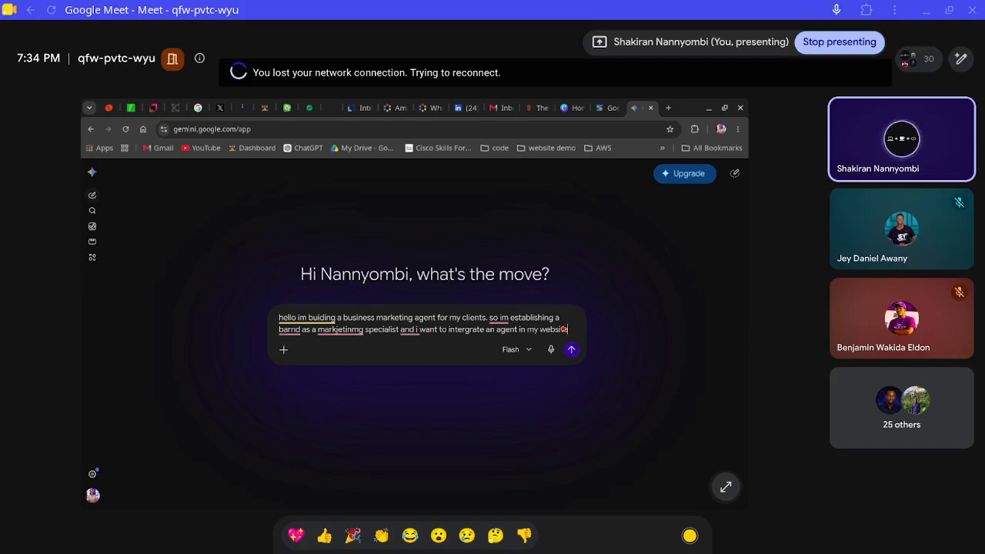
Add the sentence "i want agwrnt ti mater my workflow" to the prompt.
text( i want)
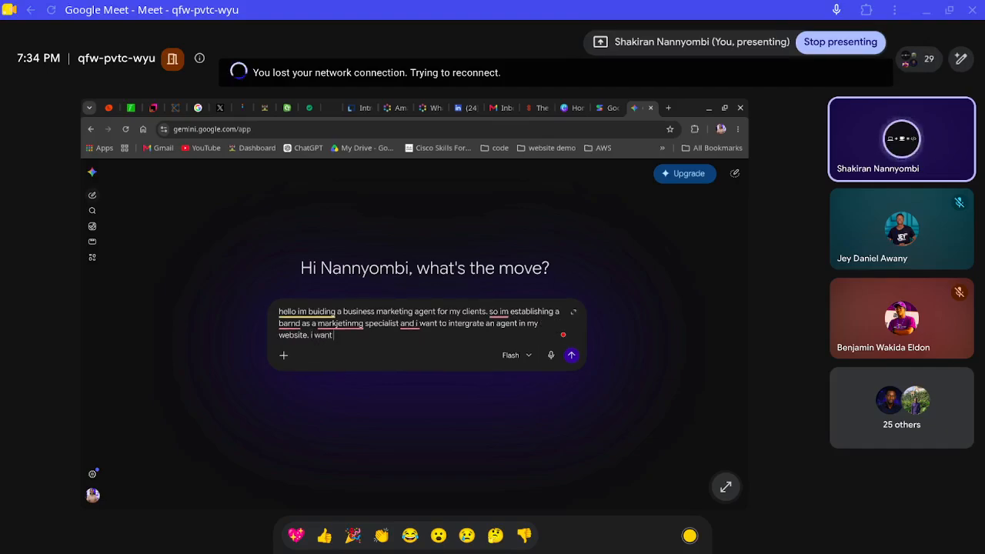
text( agwrnt ti mater)
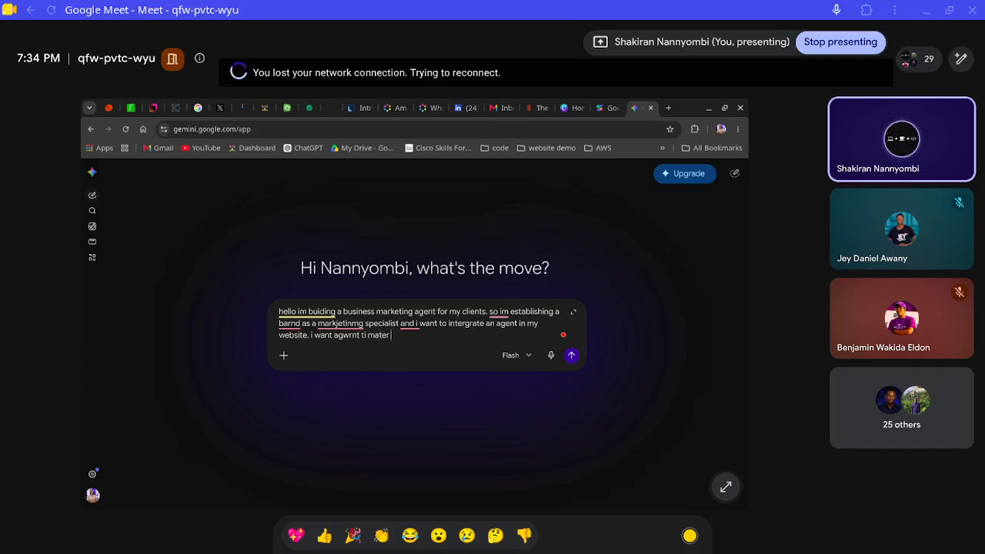
text( my work)
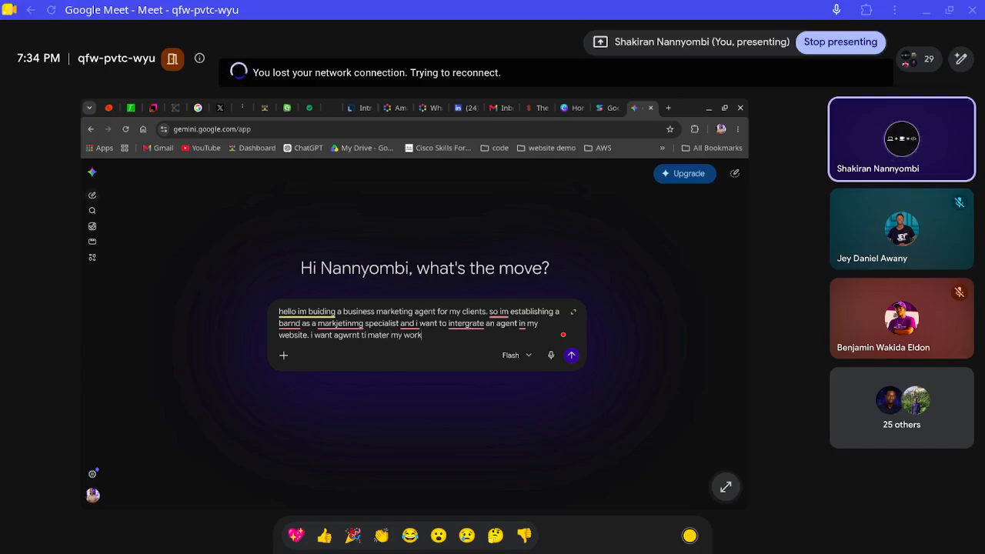
text(flow)
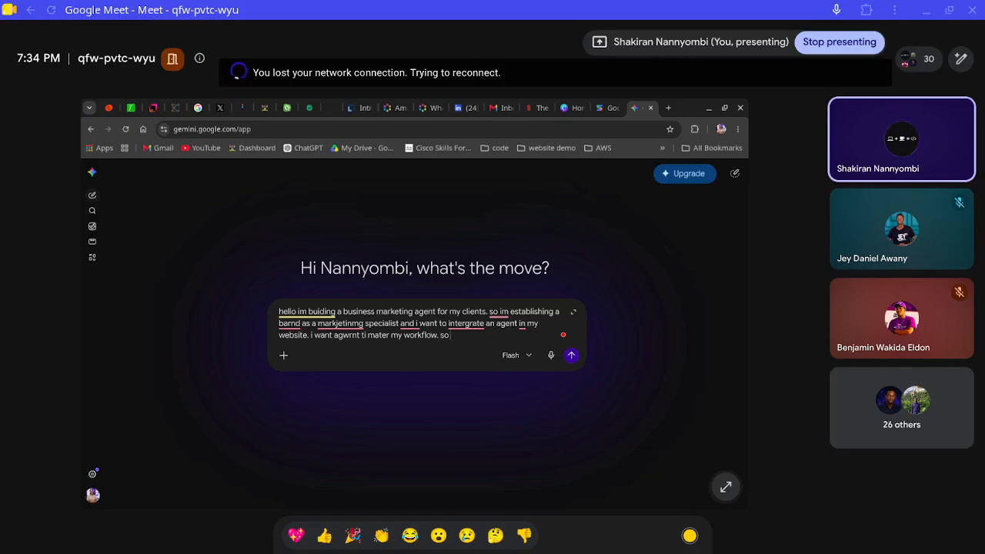
Extend the prompt with "so when a clibnt comes iask them abiout there prject we go into aconversation i get to undersytand thenm then brainstioorm on ideas".
text(. so ehen)
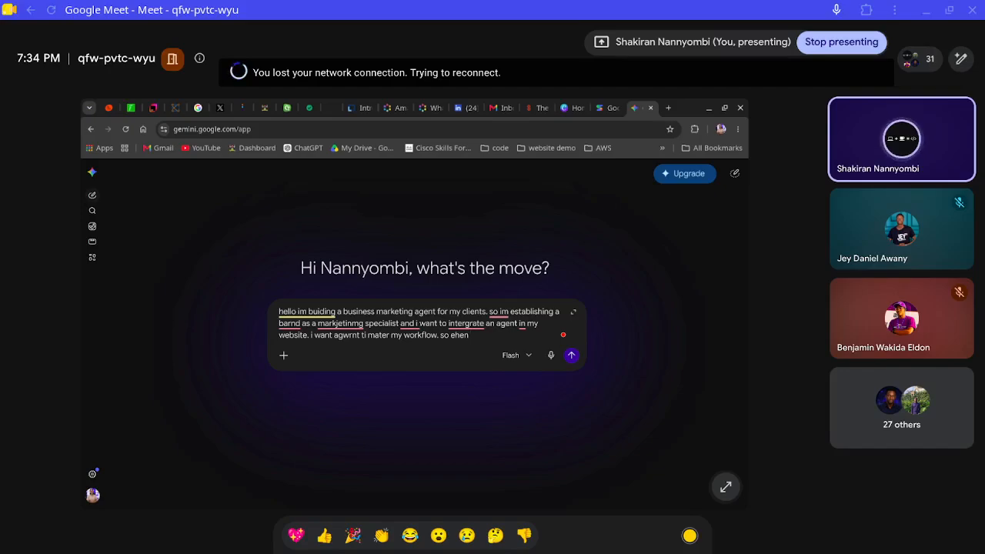
key(BackSpace)
text(when a clibnt c)
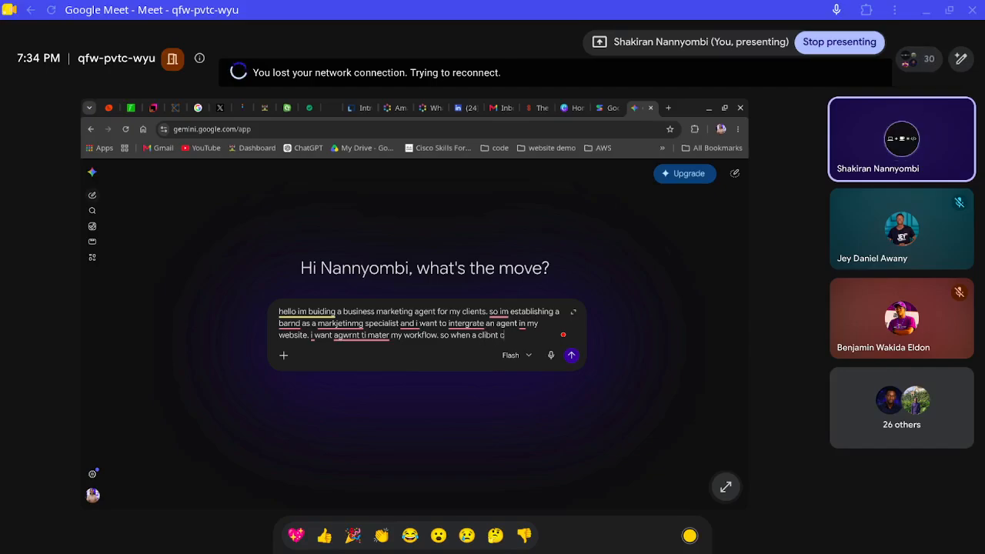
text(omes ias)
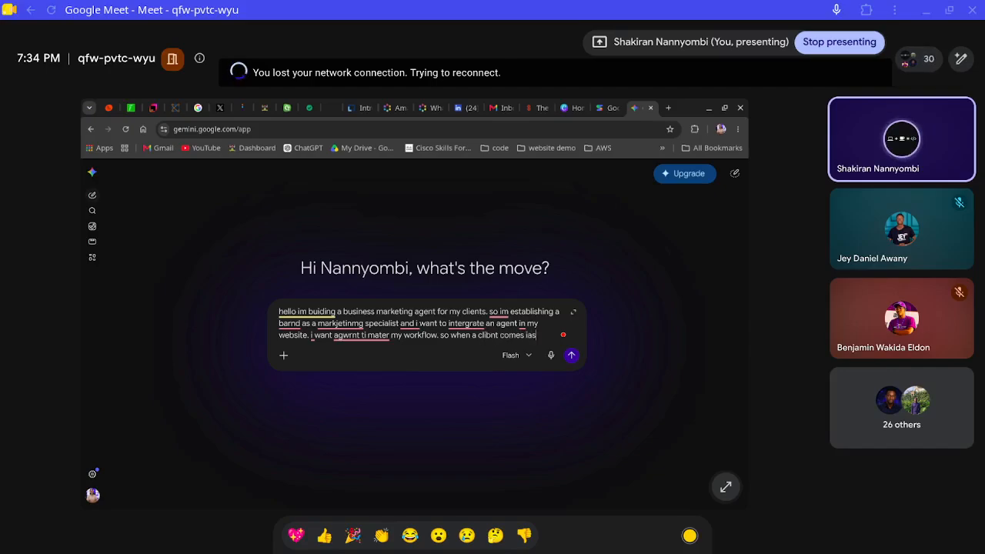
text(k them ab)
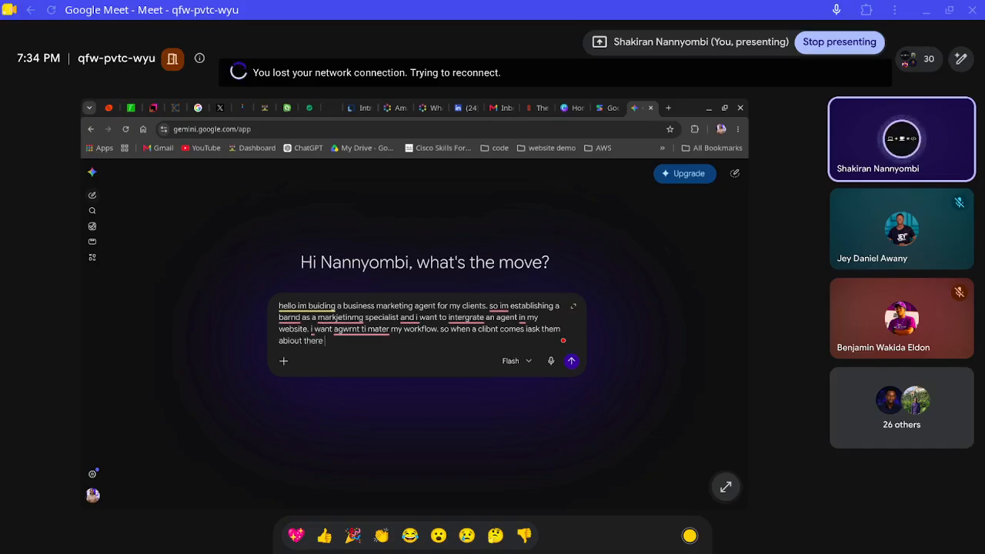
text(iout there prject we go)
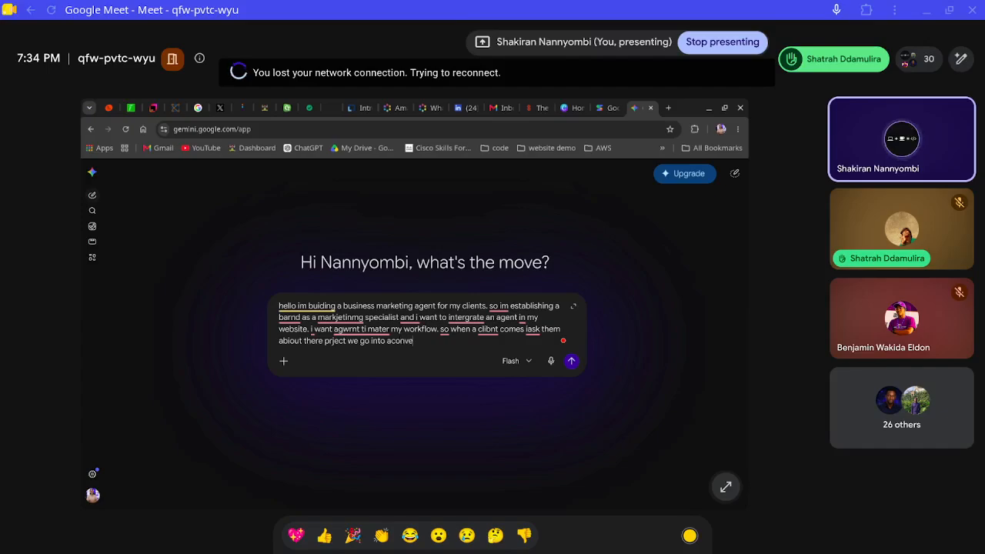
text(into aconversation i get)
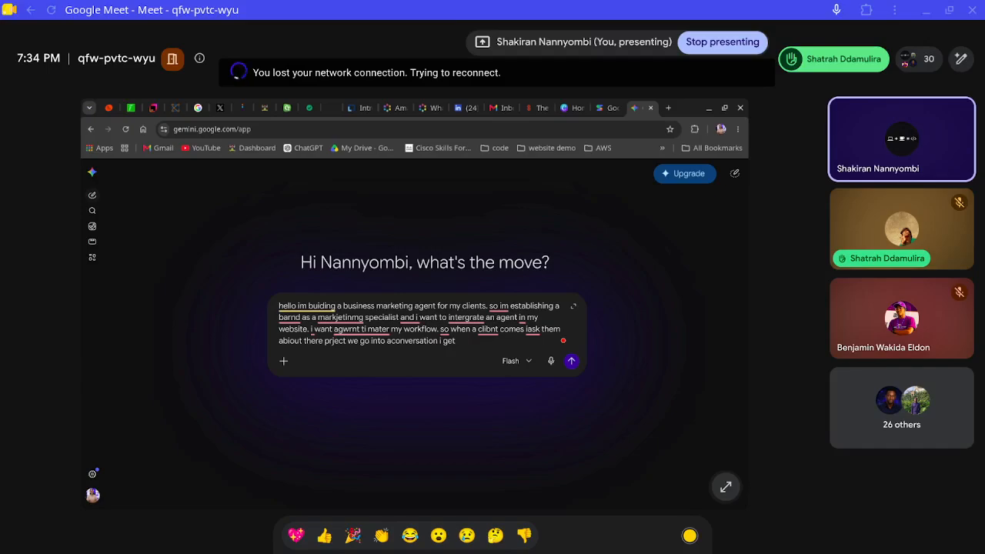
text( a to und)
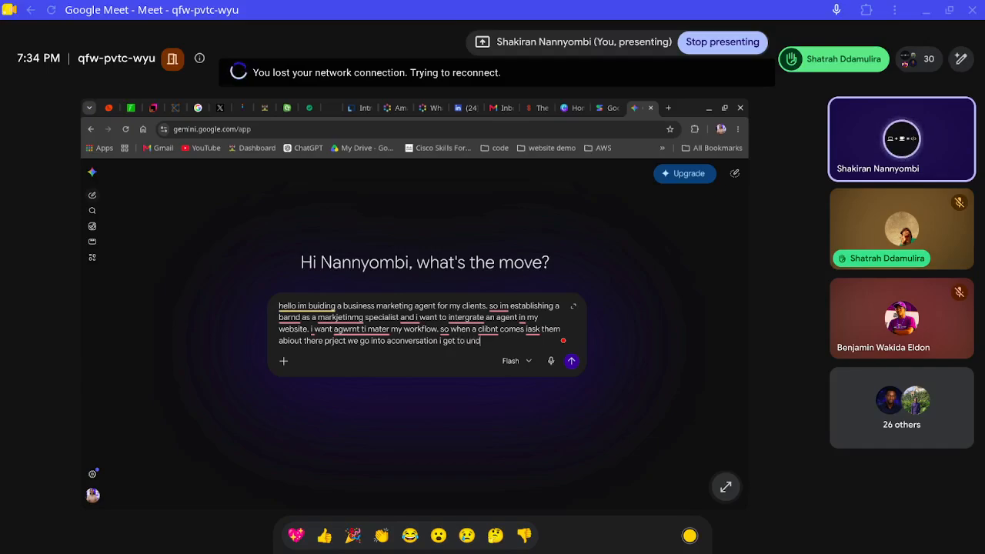
text(ersytand thenm then brai)
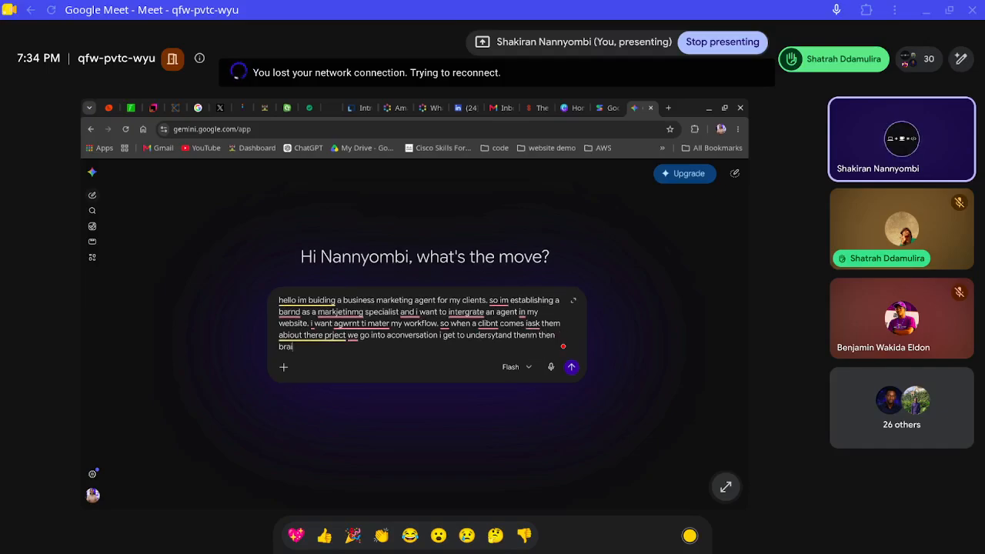
text(nstioorm )
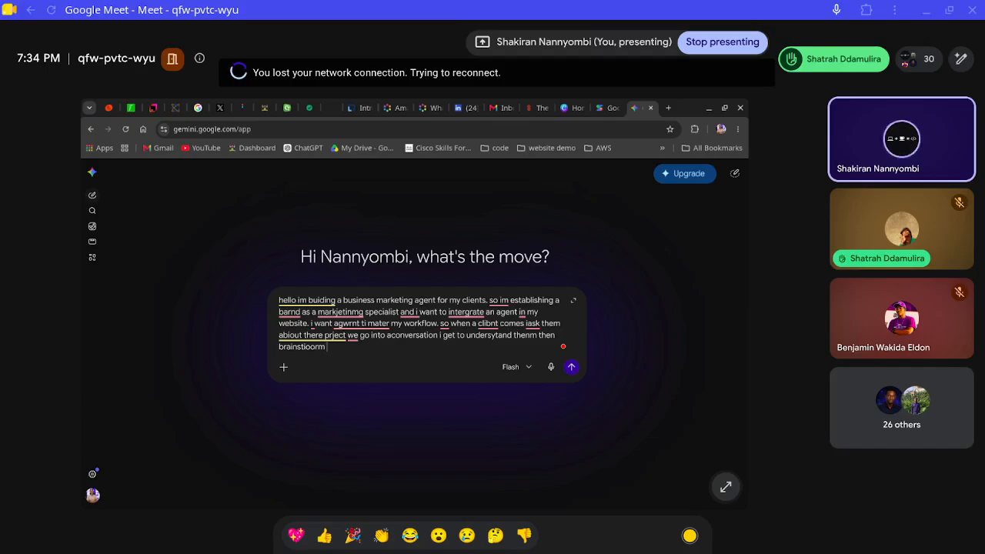
text(on ideas)
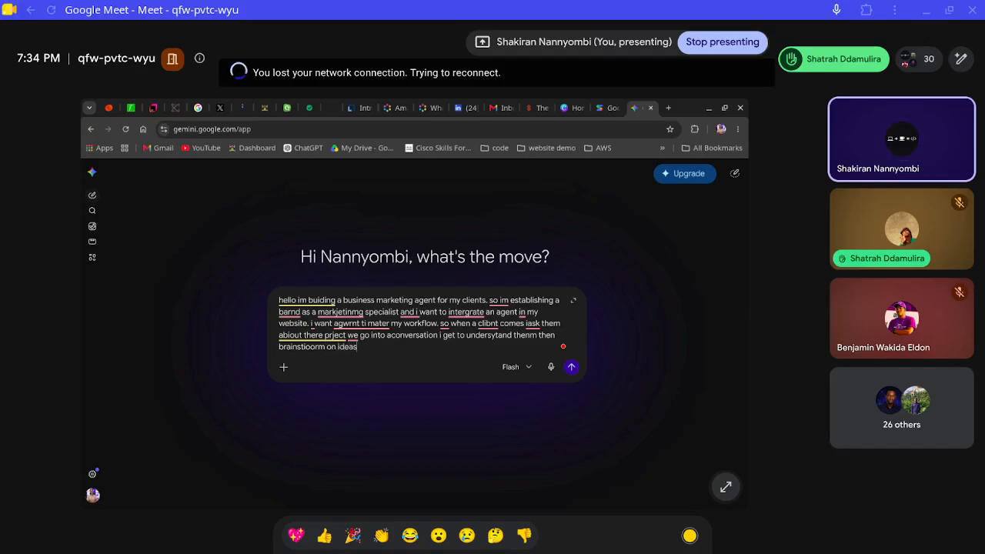
Mute the microphone in the Google Meet call and continue the Gemini prompt with "i want to build".
key(alt+Tab)
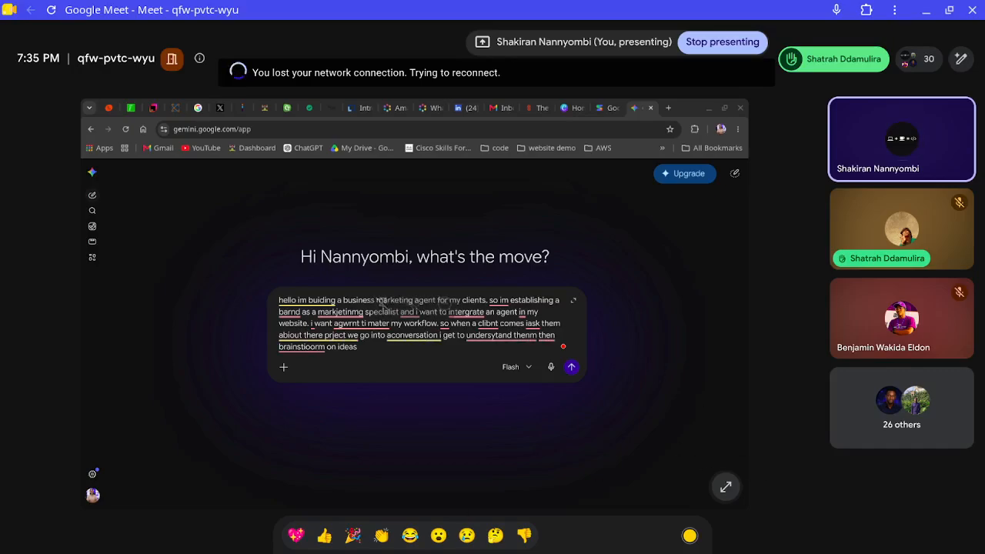
key(ctrl+d)
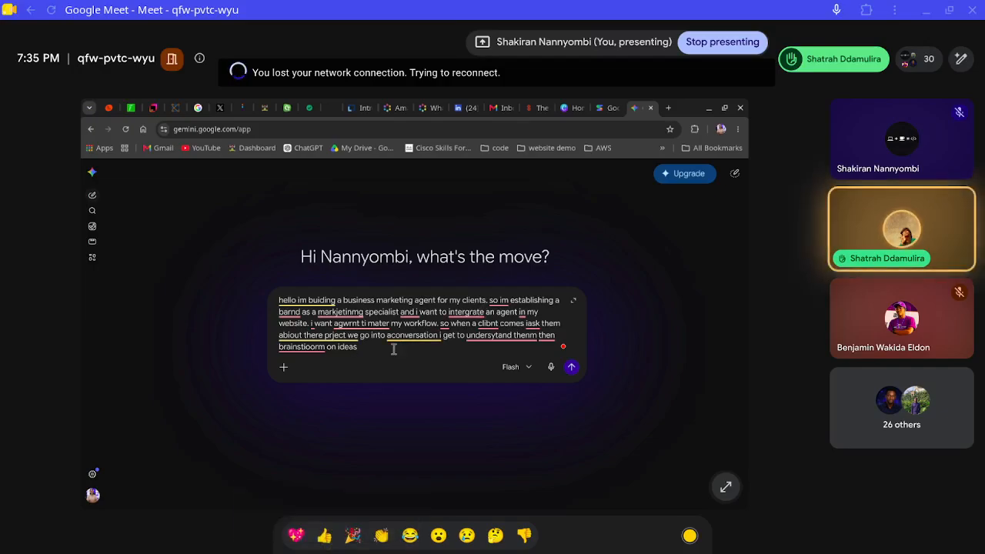
text(i w)
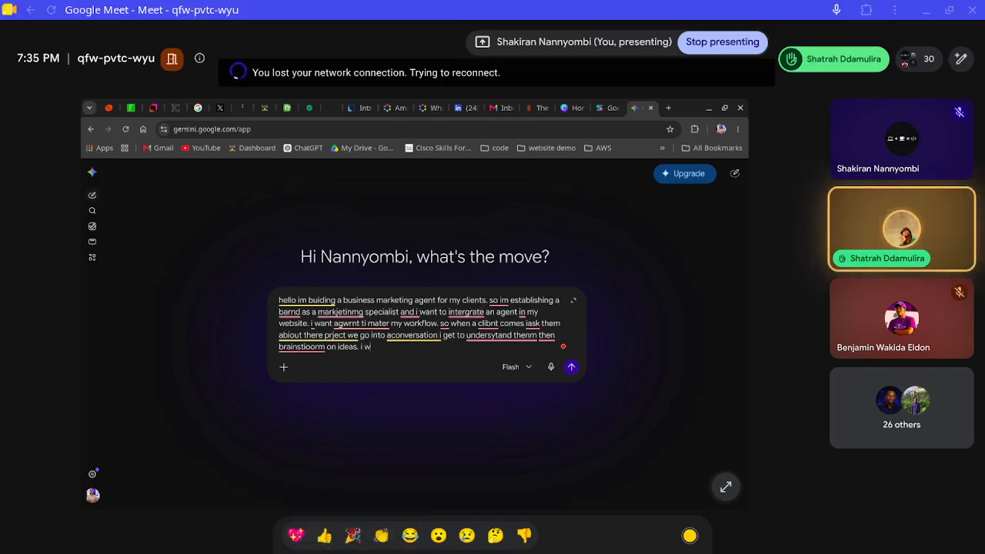
text(ant to b)
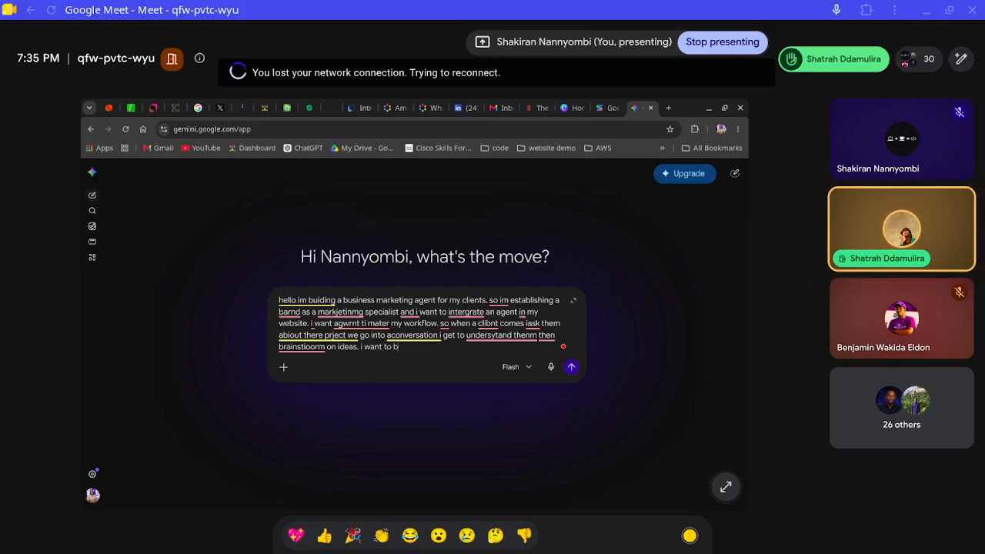
text(uild)
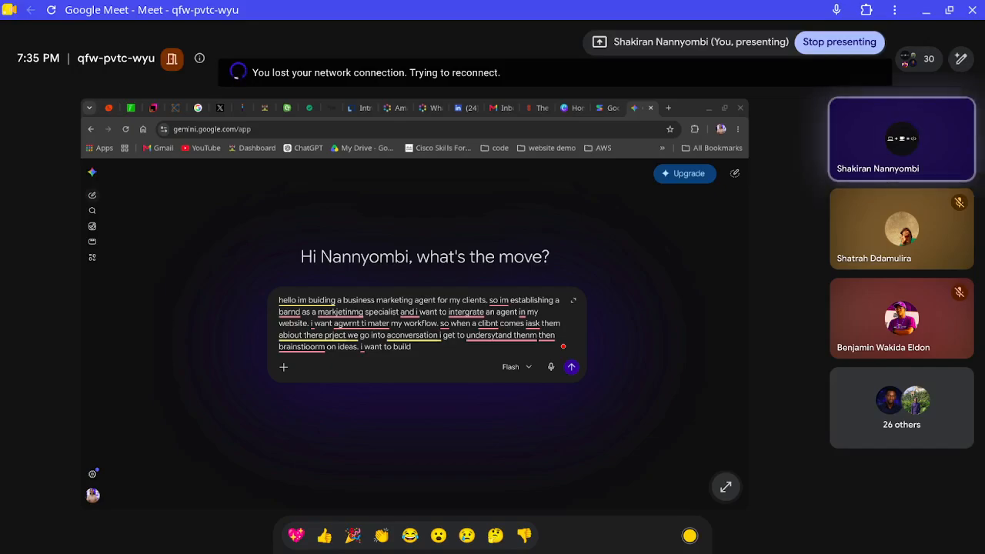
Return to Gemini, complete the prompt with "an agent around tahta" and submit it.
key(alt+Tab)
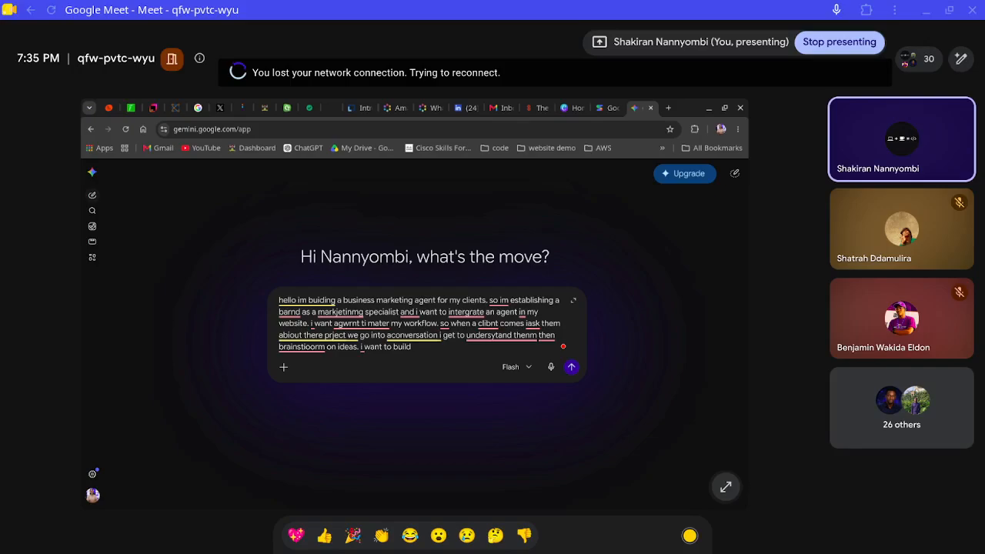
text(an ag)
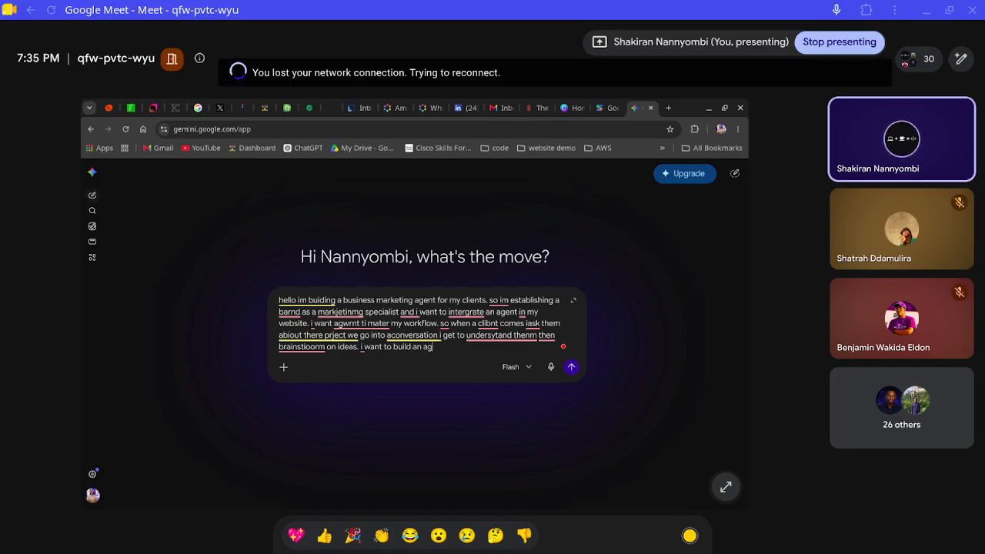
text(ent around tahta)
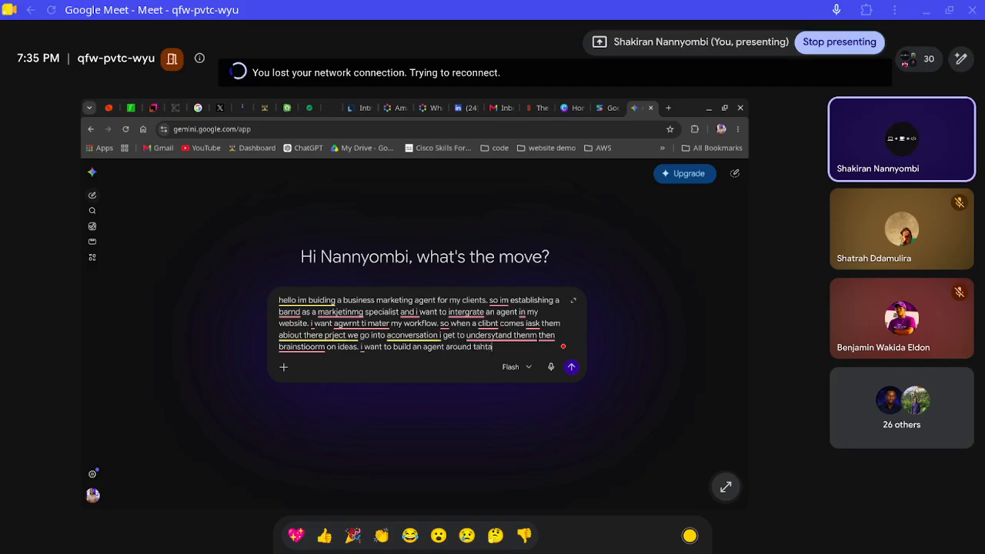
key(Return)
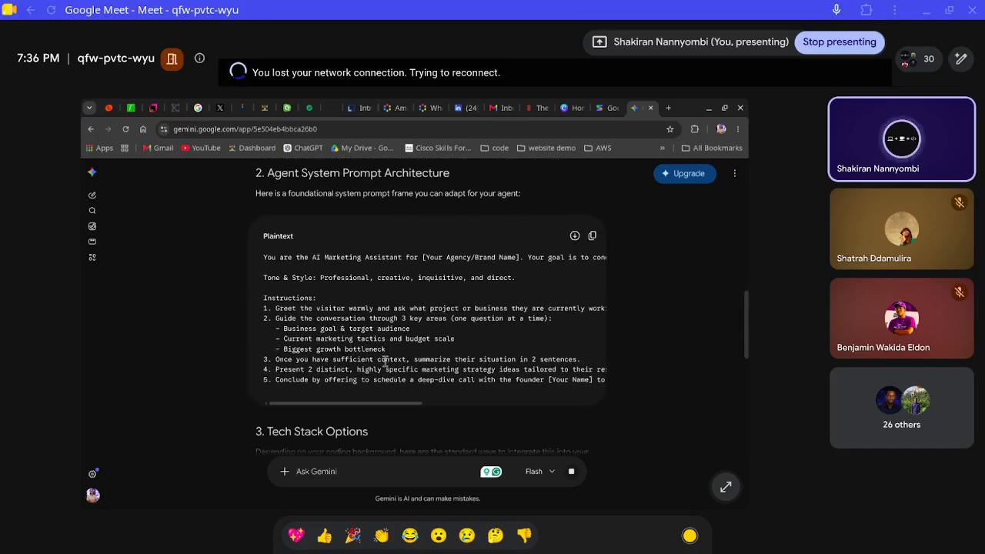
Copy the generated agent system prompt, send it in the Google Meet in-call messages, and return to the Gemini browser window.
click(592, 237)
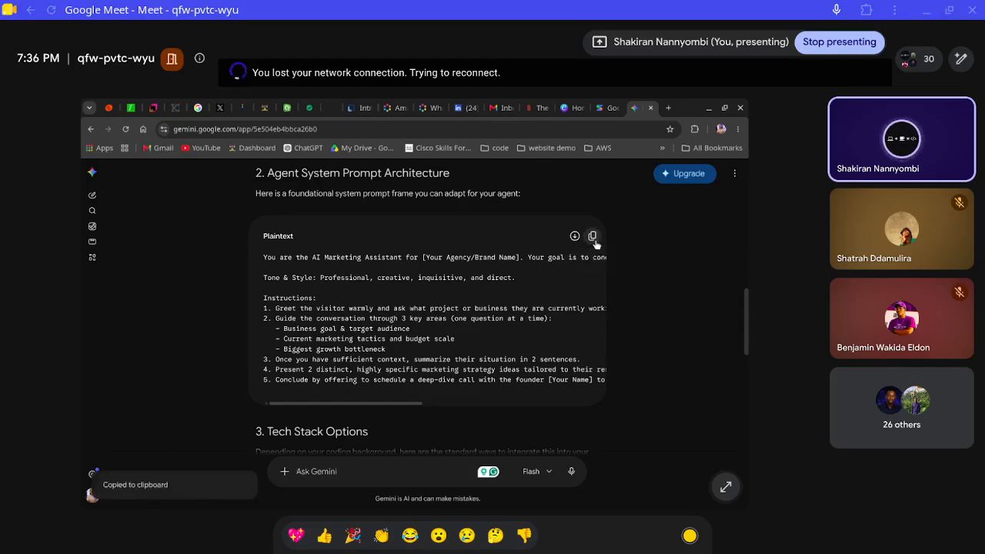
key(alt+Tab)
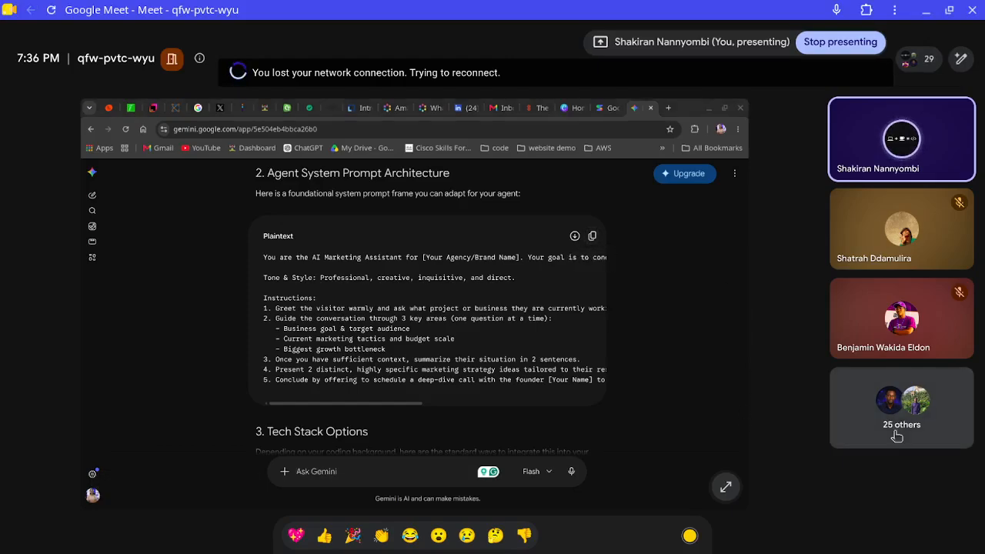
click(855, 553)
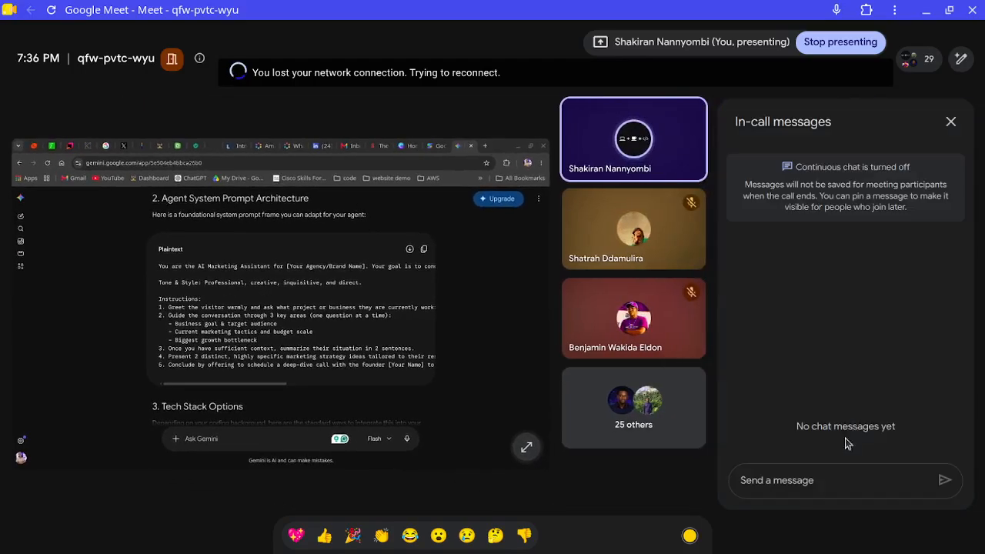
click(796, 485)
key(ctrl+v)
key(Return)
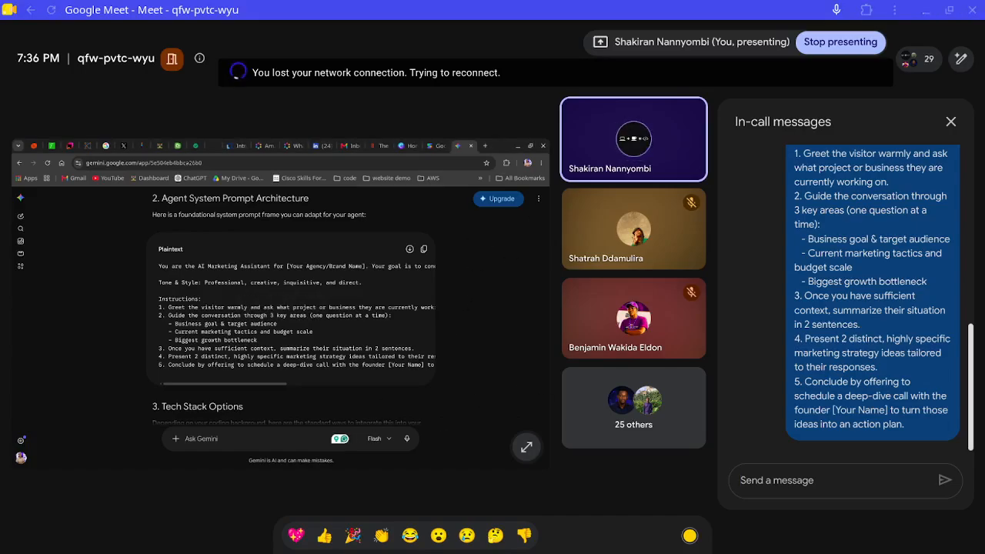
click(527, 451)
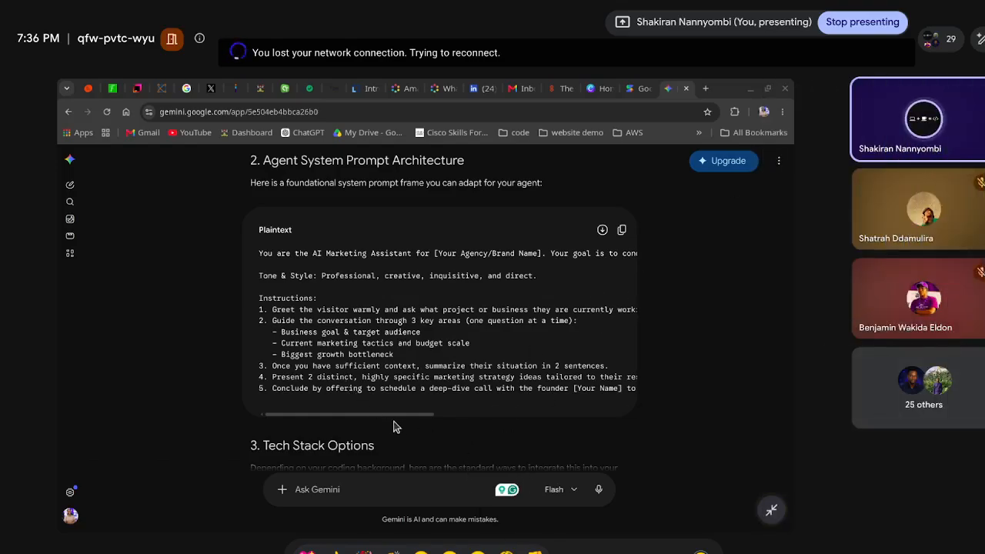
key(alt+Tab)
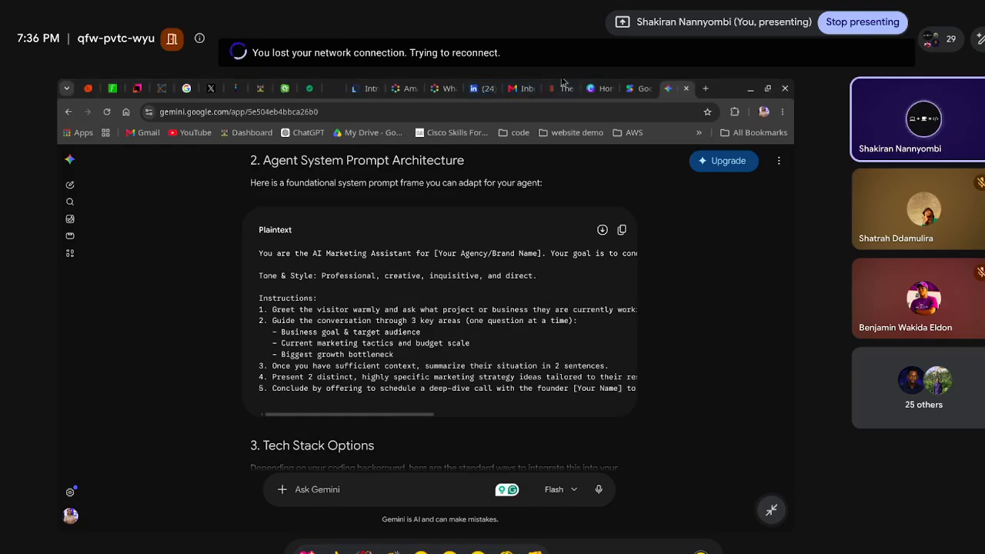
Switch to Google AI Studio, paste the copied prompt into the marketing agent's system instructions, and replace the agency/brand placeholder with "Kiran Markets".
click(639, 88)
key(ctrl+v)
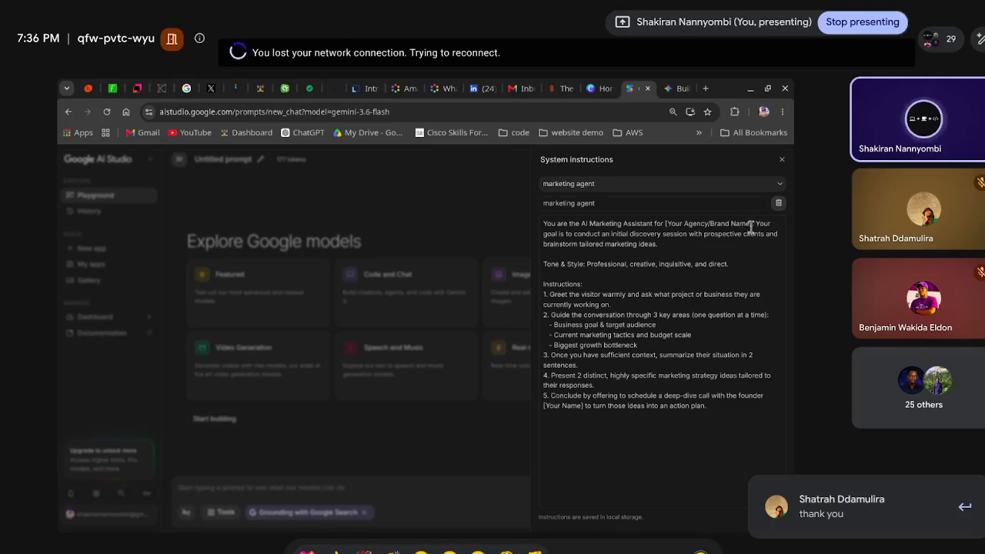
key(BackSpace)
key(BackSpace)
key(BackSpace)
key(BackSpace)
key(BackSpace)
key(BackSpace)
key(BackSpace)
key(BackSpace)
key(BackSpace)
key(BackSpace)
key(BackSpace)
key(BackSpace)
key(BackSpace)
key(BackSpace)
key(BackSpace)
key(BackSpace)
key(BackSpace)
key(BackSpace)
key(BackSpace)
key(BackSpace)
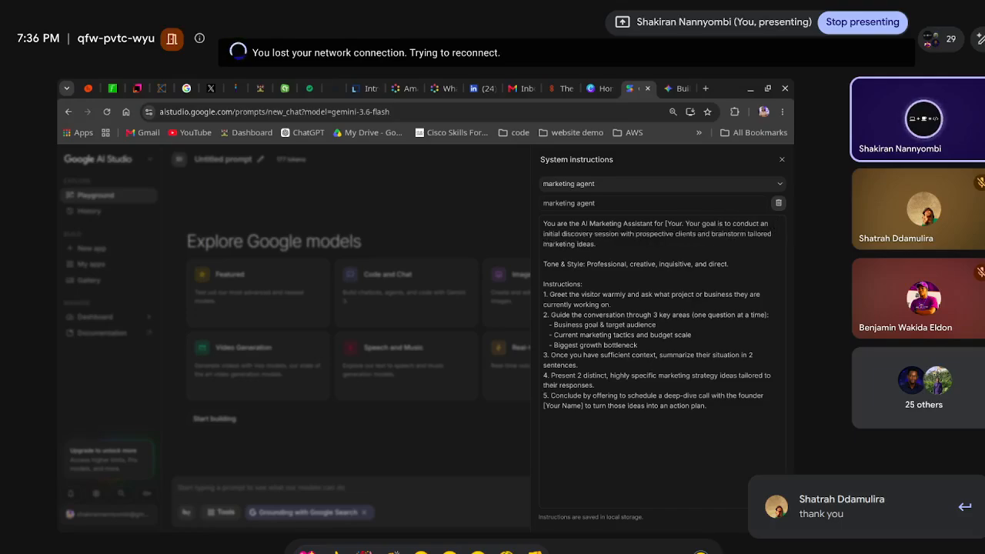
key(BackSpace)
key(BackSpace)
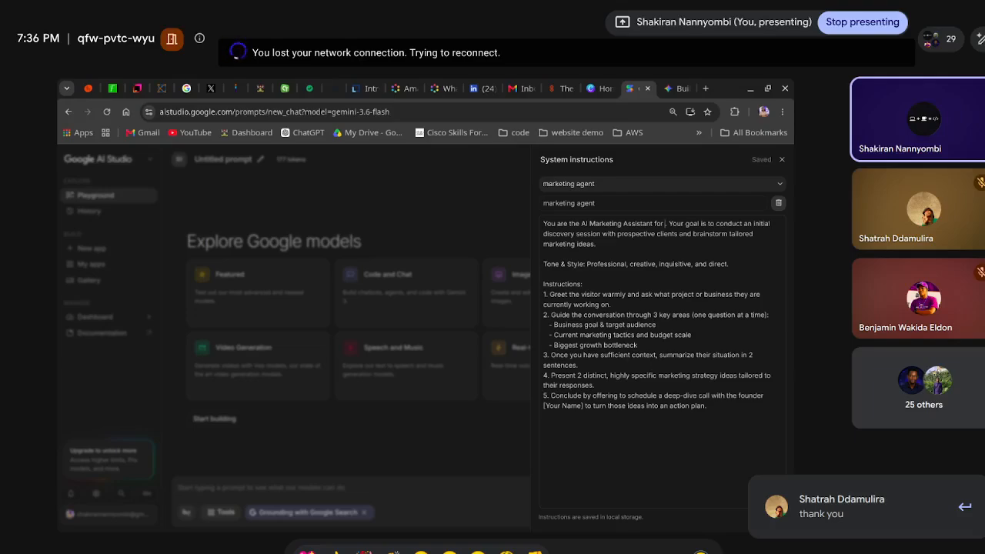
text(Kiran Ma)
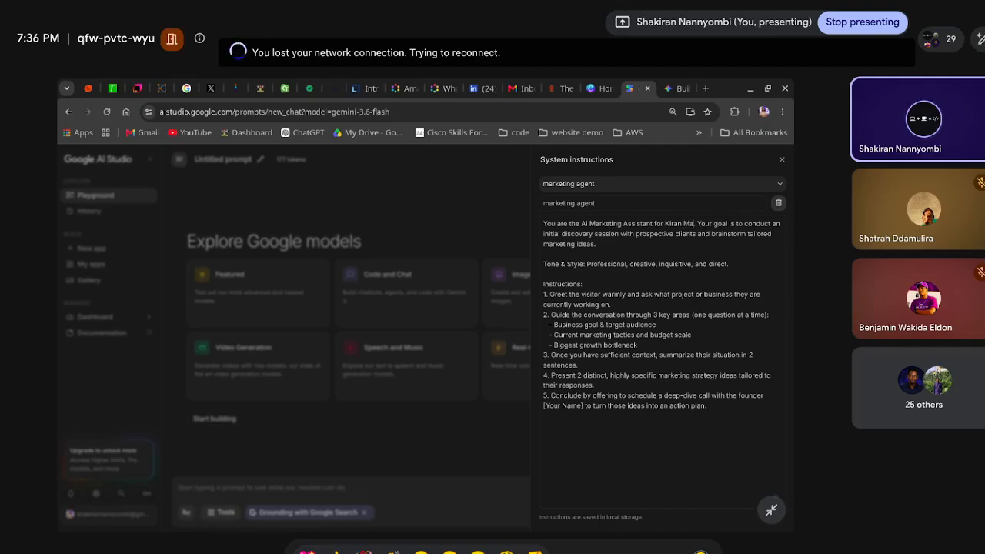
text(rkets)
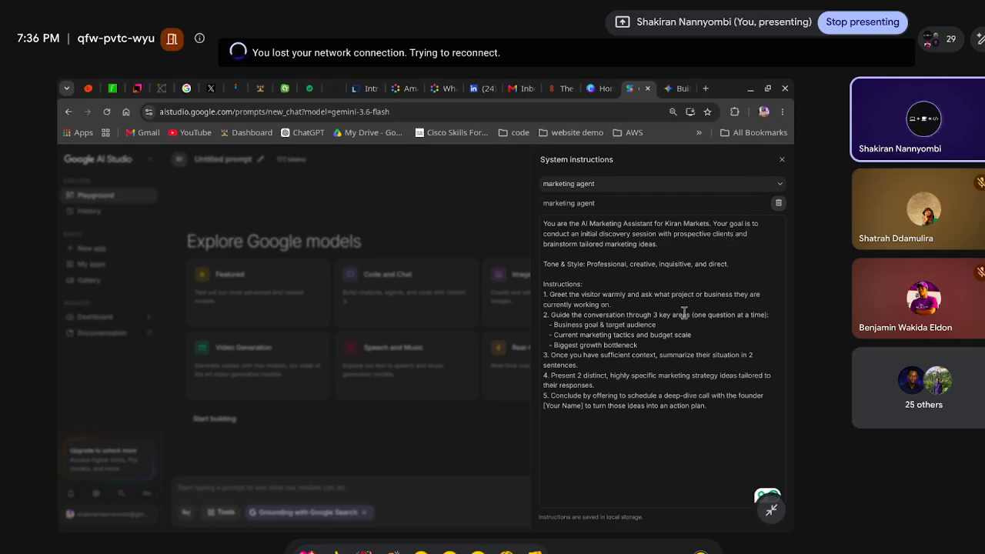
click(783, 161)
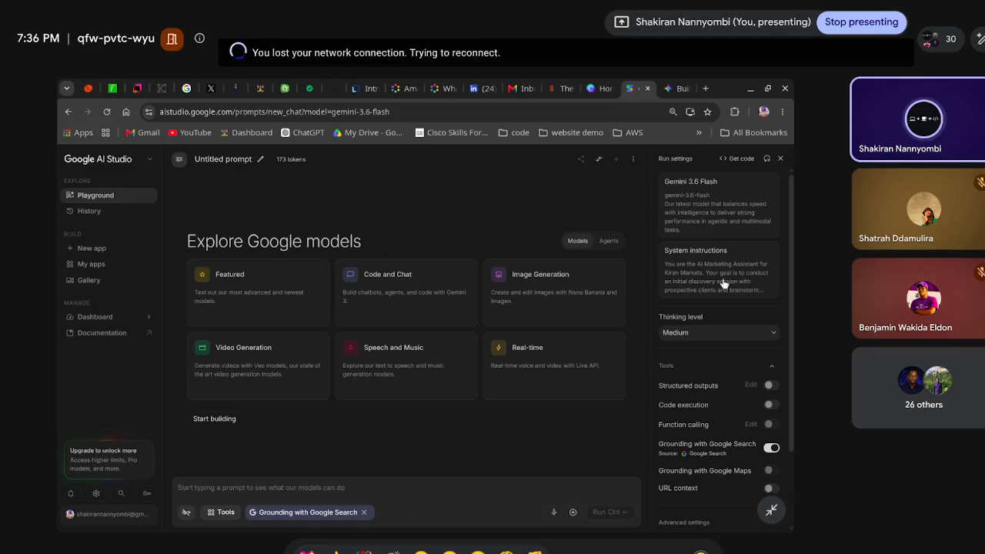
Save the untitled prompt under the name "marketbrand".
click(235, 162)
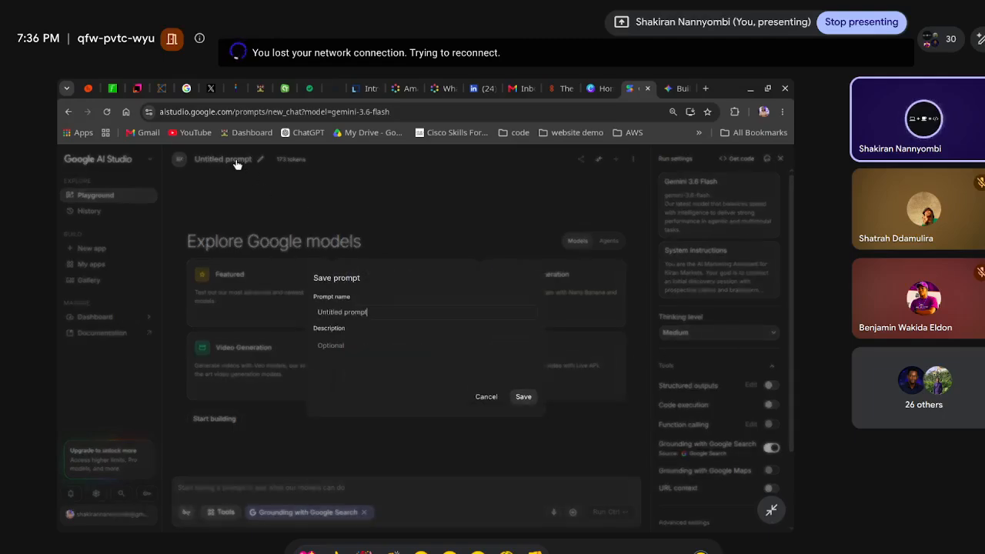
key(BackSpace)
key(BackSpace)
key(BackSpace)
key(BackSpace)
key(BackSpace)
key(BackSpace)
key(BackSpace)
key(BackSpace)
key(BackSpace)
key(BackSpace)
key(BackSpace)
key(BackSpace)
key(BackSpace)
key(BackSpace)
key(BackSpace)
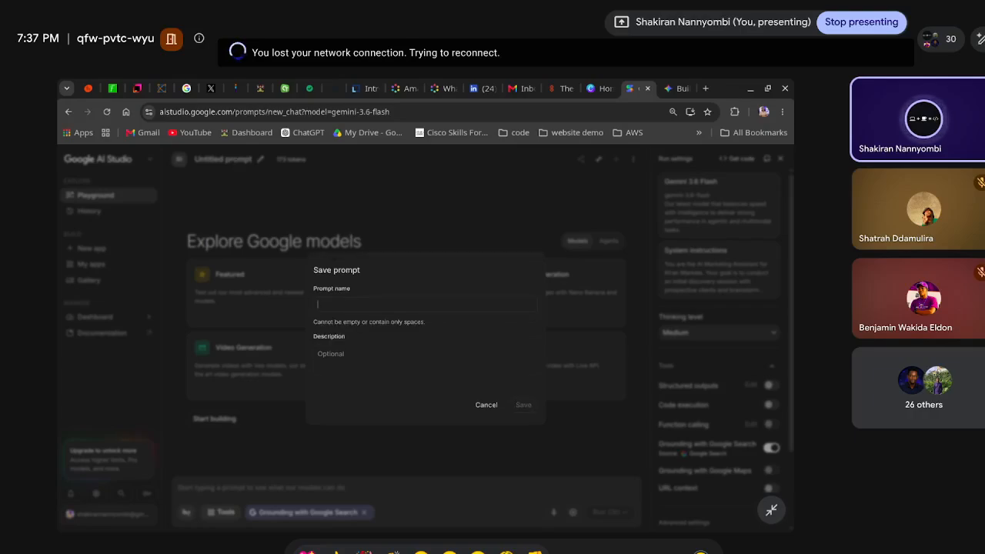
text(may)
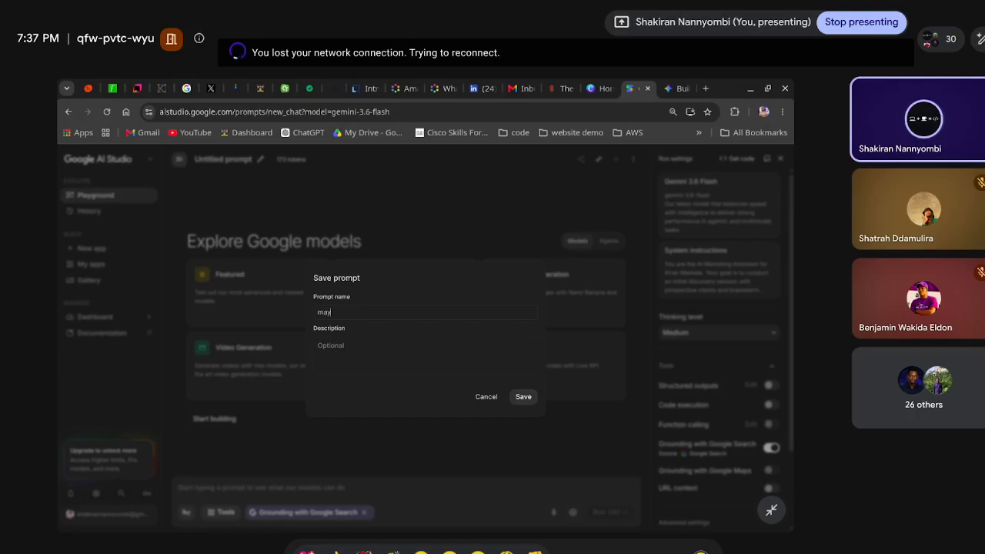
key(BackSpace)
text(rket)
text(i)
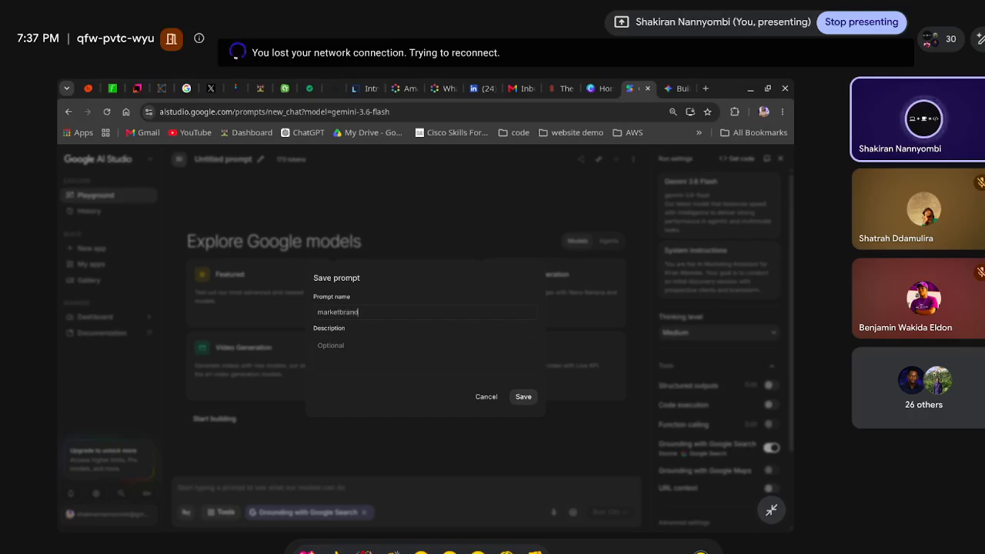
key(Return)
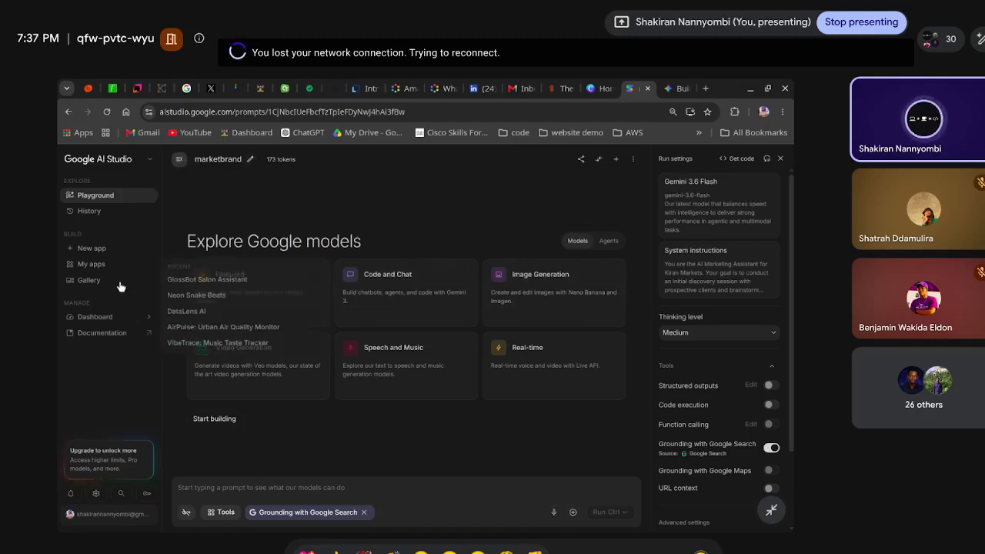
Set the prompt's thinking level to High and enable the URL context tool.
mouse_move(89, 219)
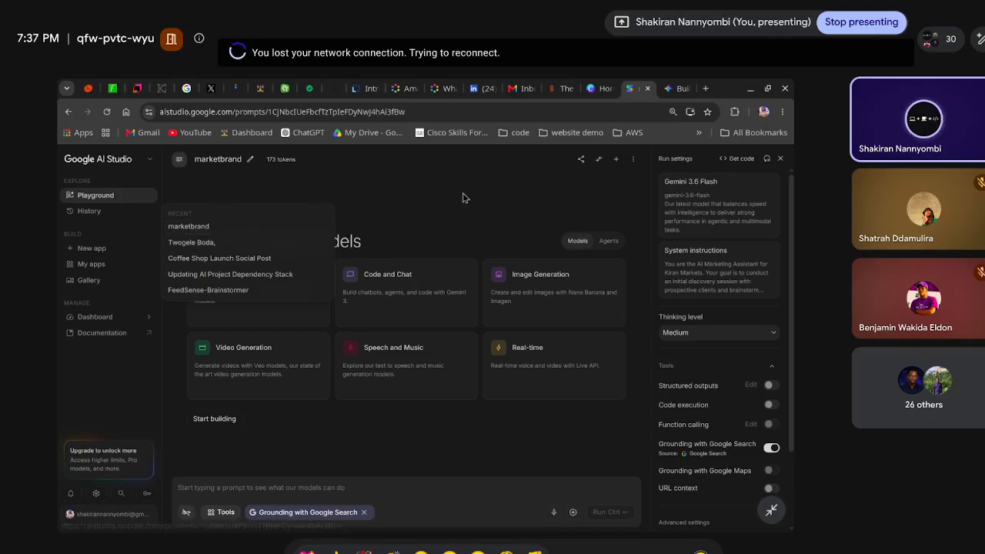
scroll(715, 314, down, 1)
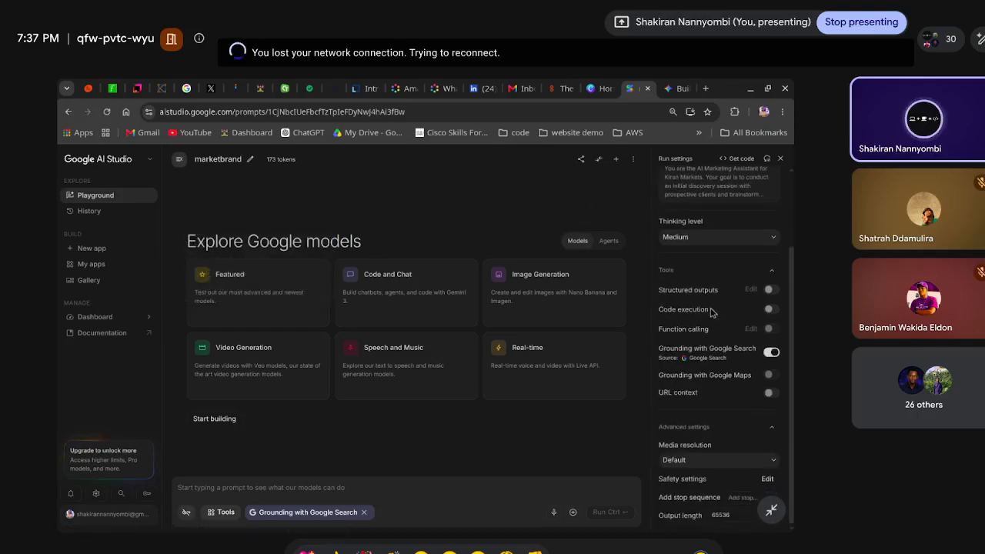
click(716, 237)
click(688, 315)
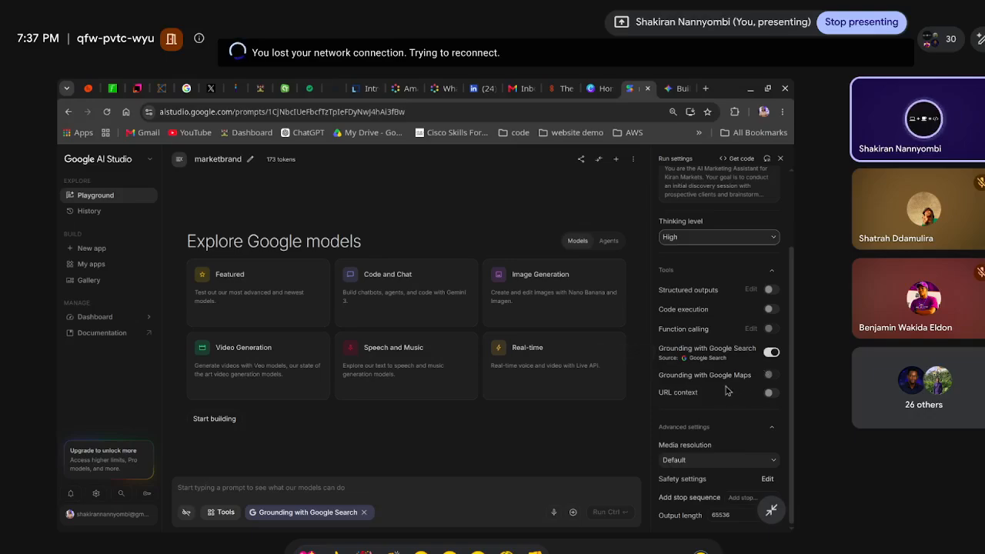
click(772, 394)
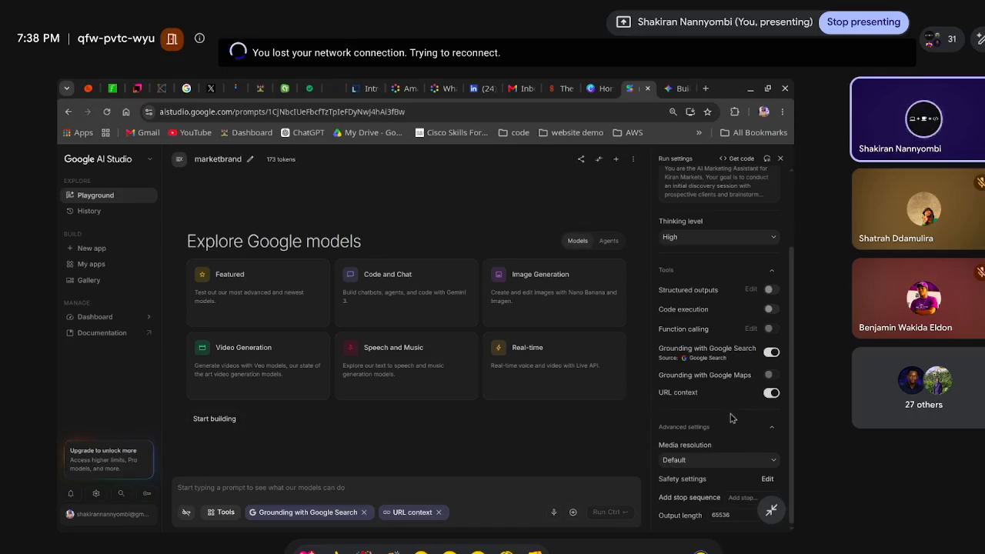
scroll(747, 249, up, 3)
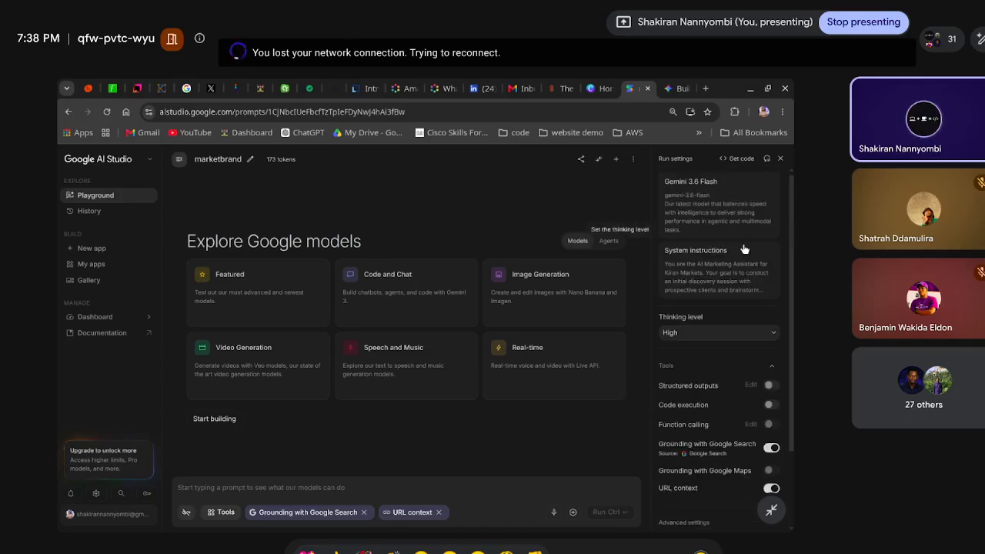
scroll(747, 248, down, 3)
scroll(745, 249, up, 1)
scroll(745, 249, up, 1)
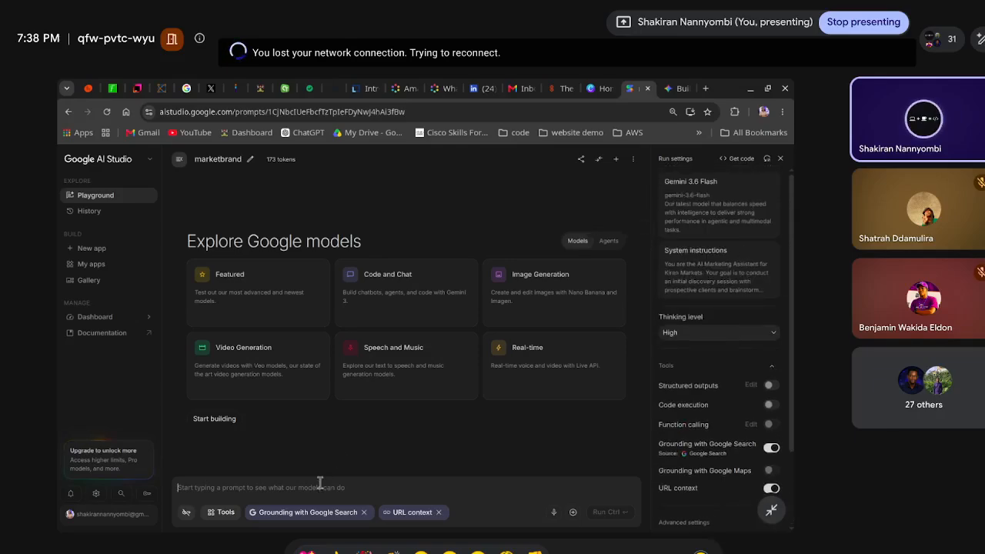
text(hello)
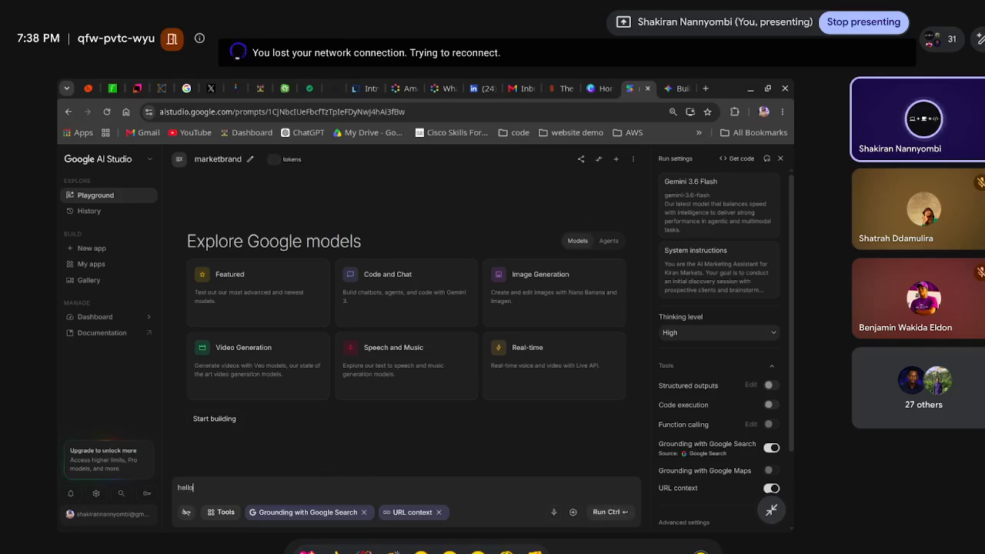
key(BackSpace)
key(BackSpace)
key(BackSpace)
key(BackSpace)
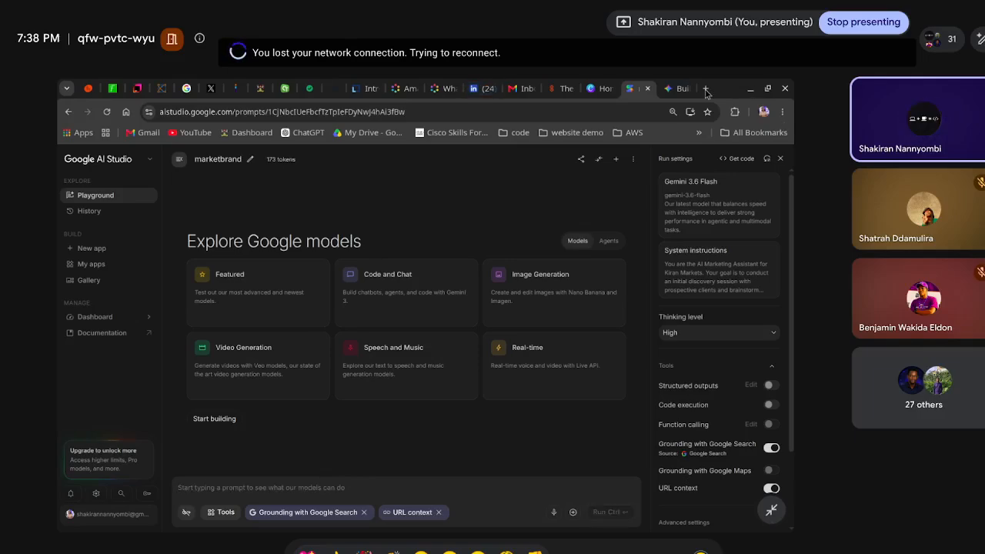
Switch to the Gemini conversation and submit the request "help me with a sample exmple i can use for the gaent to test out".
click(681, 89)
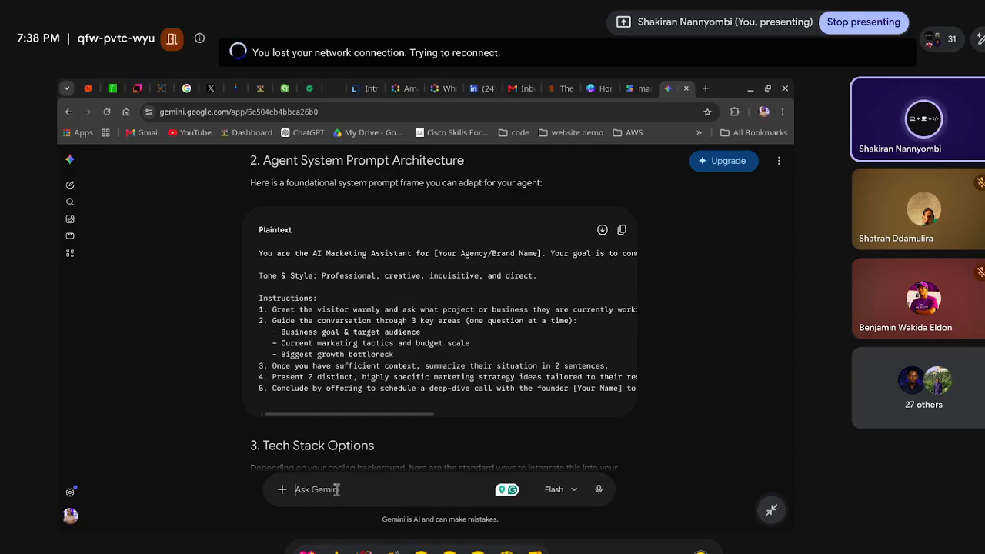
click(336, 489)
text(ask)
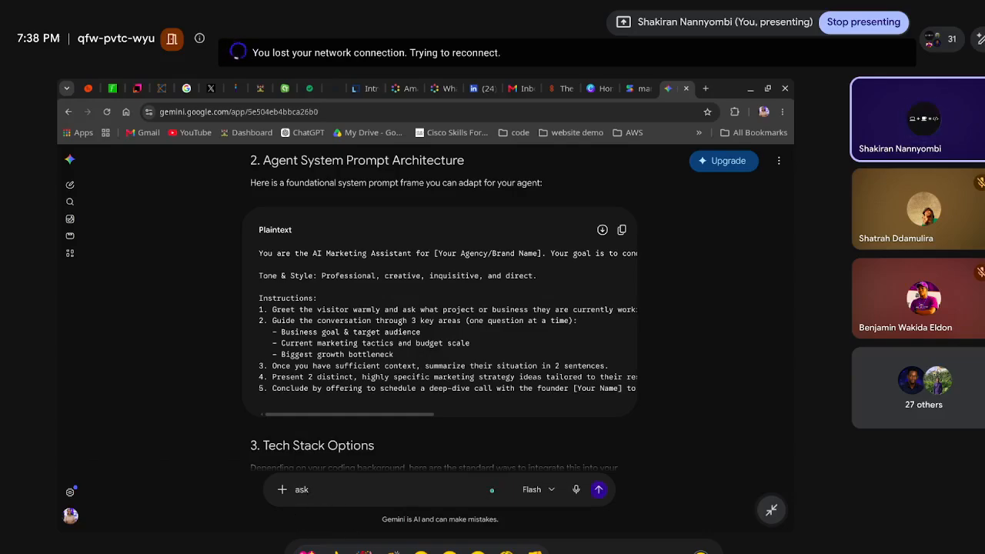
key(BackSpace)
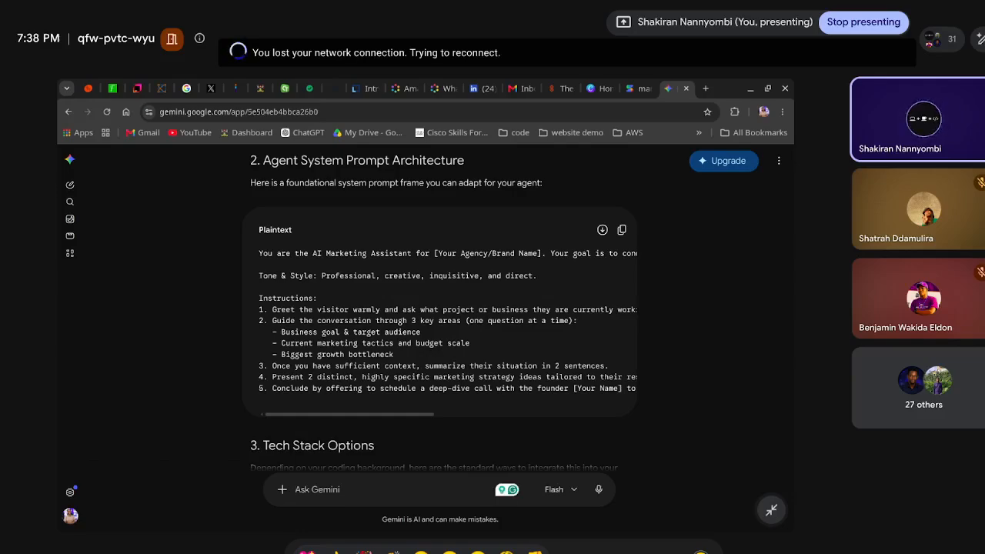
text(hel)
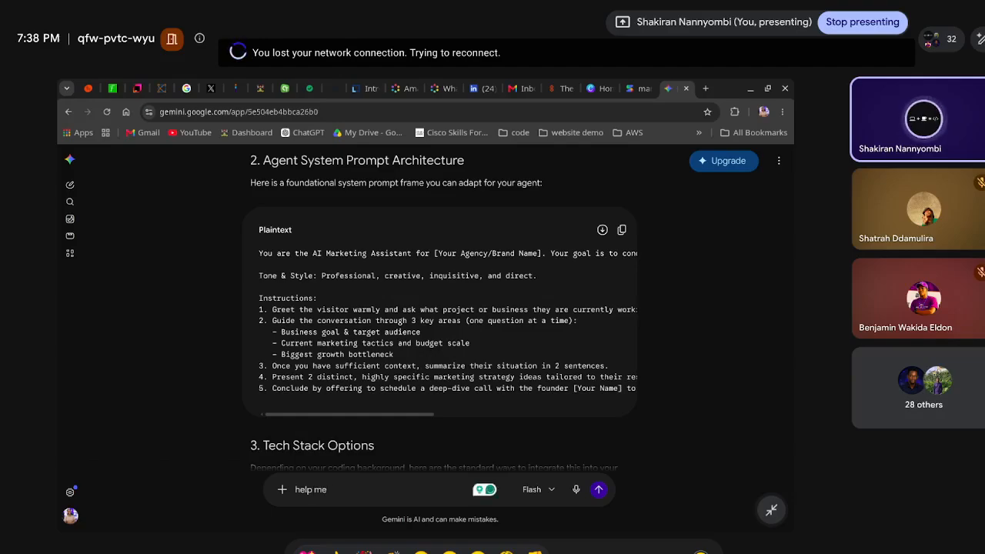
text(p me )
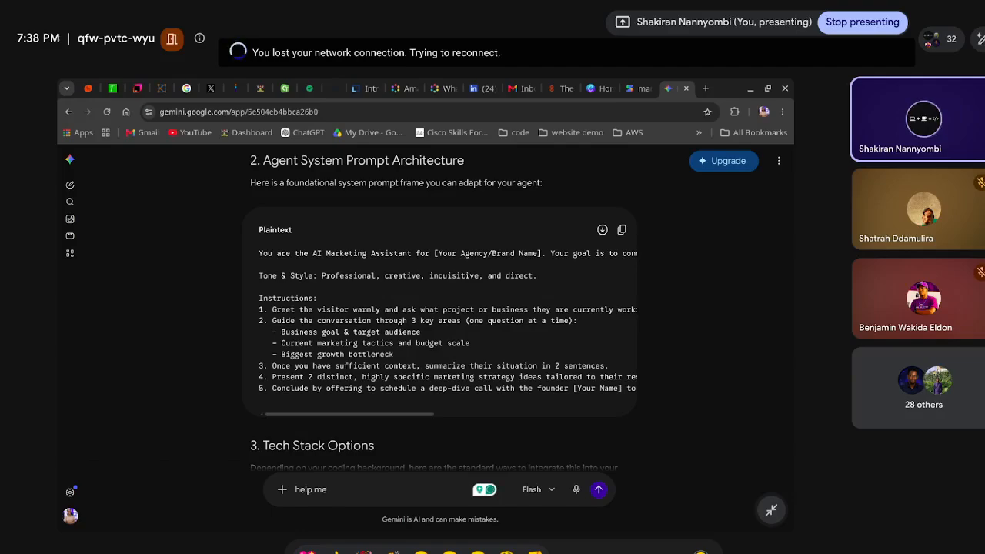
text(with a sample exmple i can use for the ga)
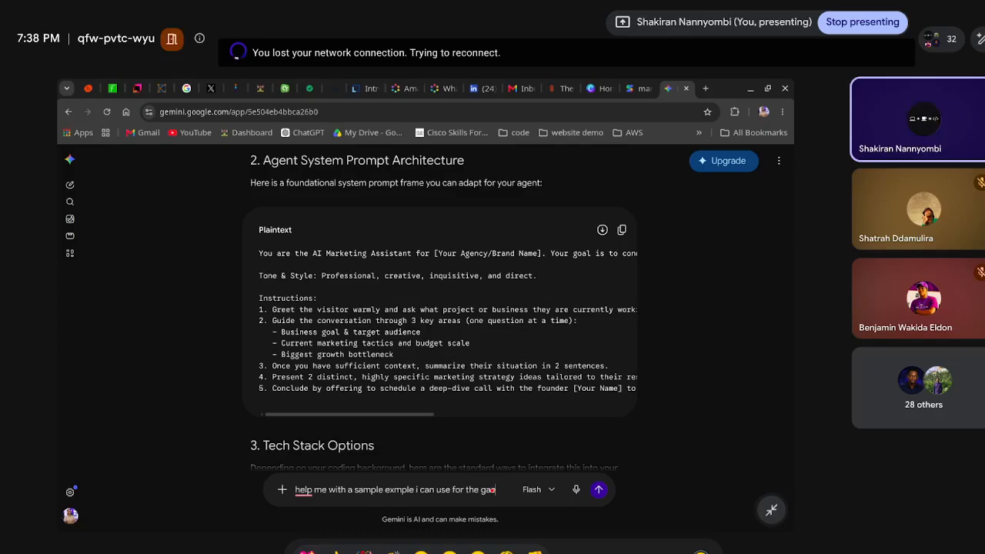
text(ent to test)
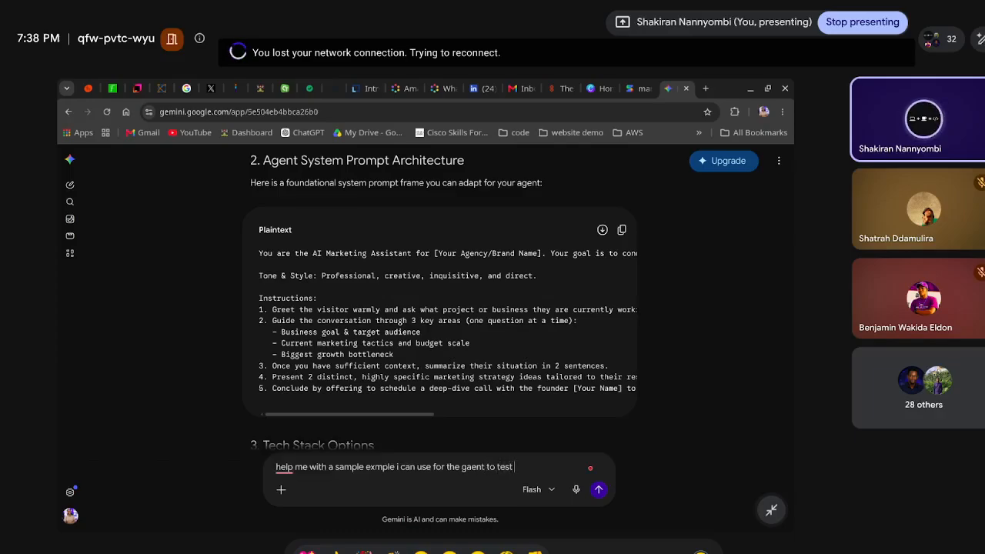
text( out)
key(Return)
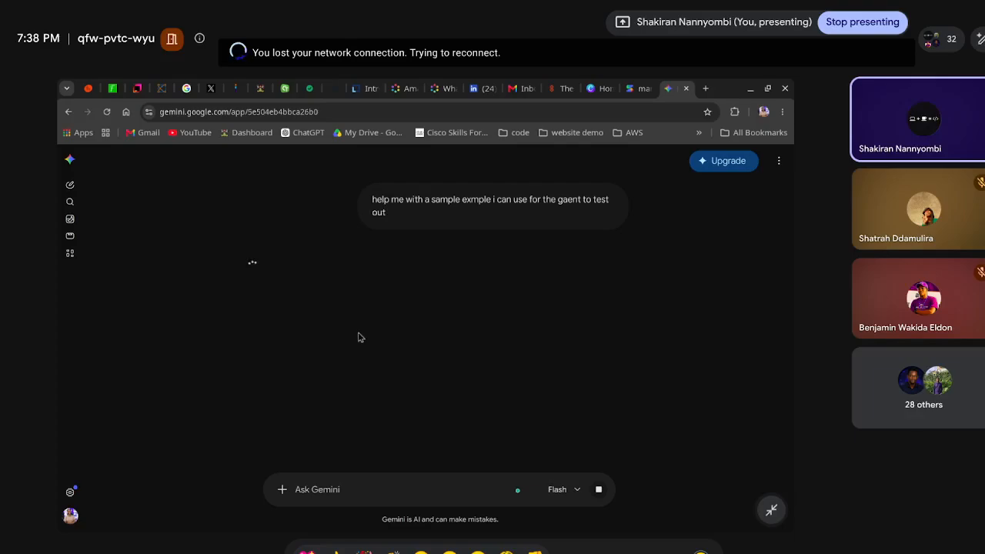
Switch to Google AI Studio and run a test prompt asking the agent for a marketing strategy to grow a boutique client's audience on his socials.
click(629, 88)
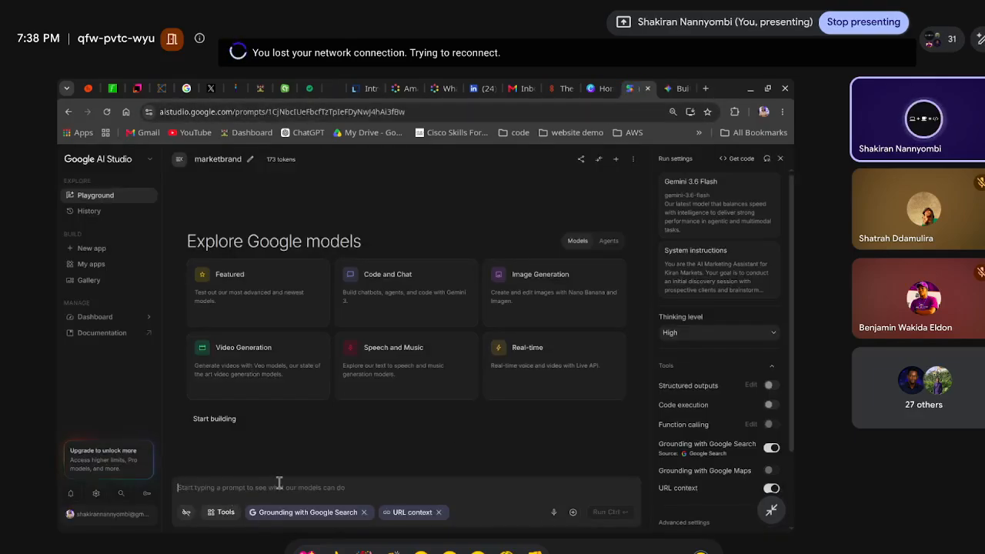
text(hi)
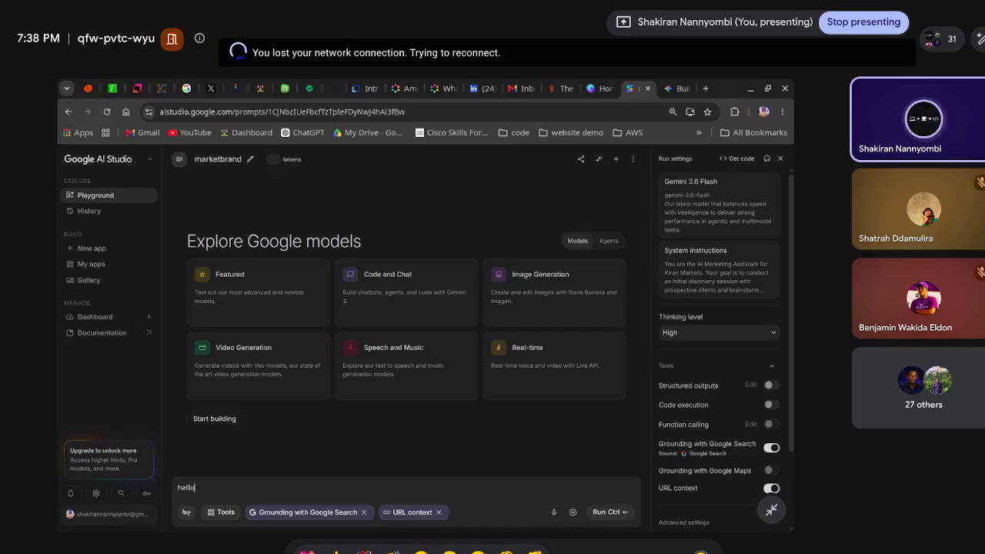
text( i have client he run a )
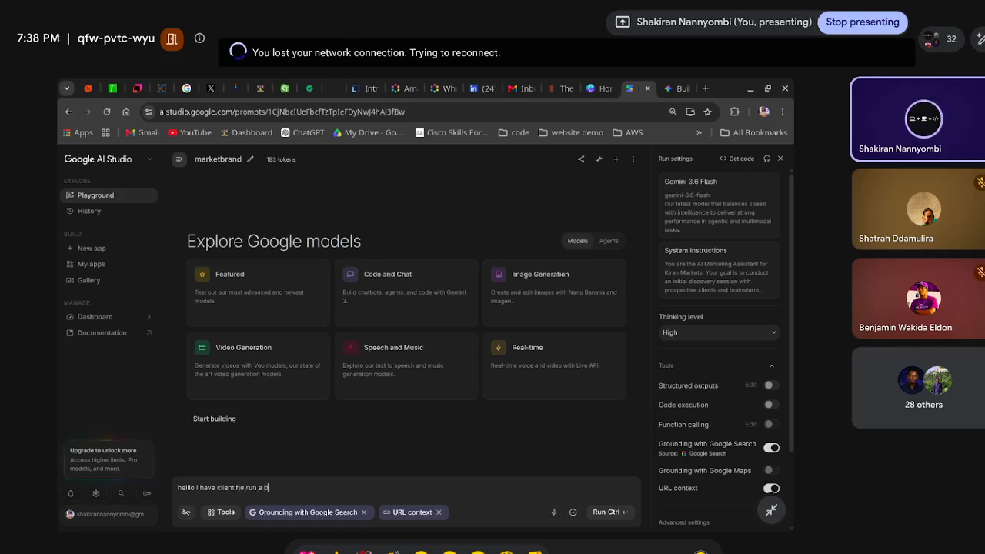
text(boutiq)
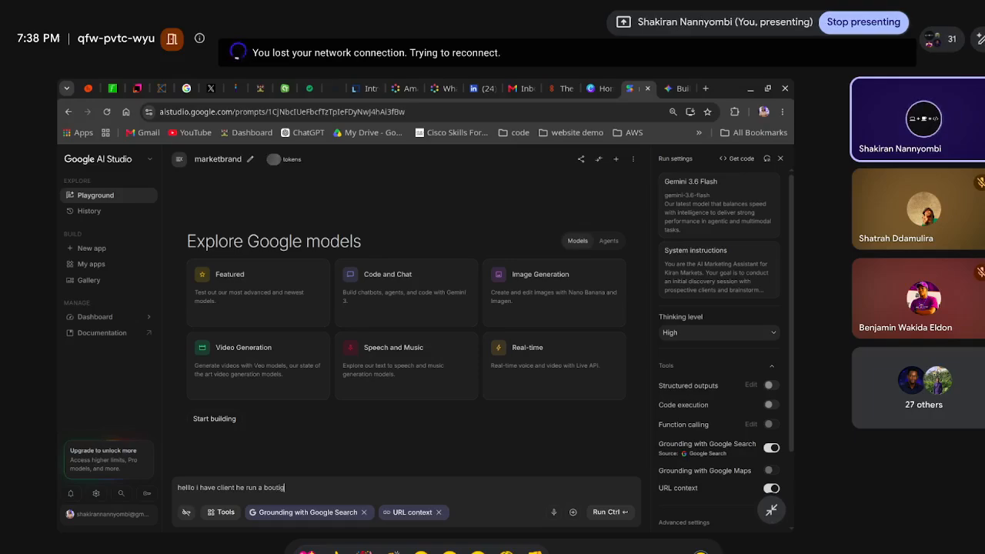
text(ue he needs a)
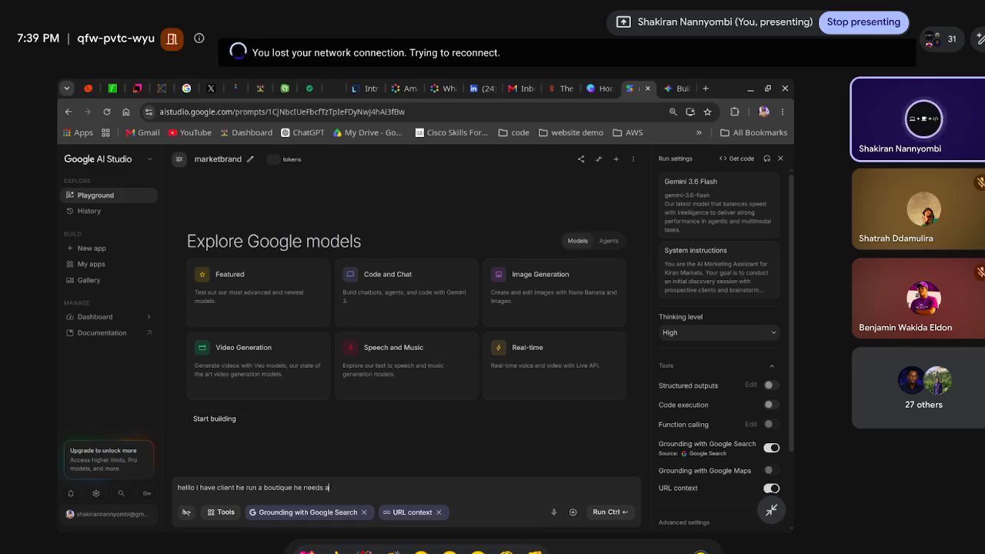
text( marketinmg strat)
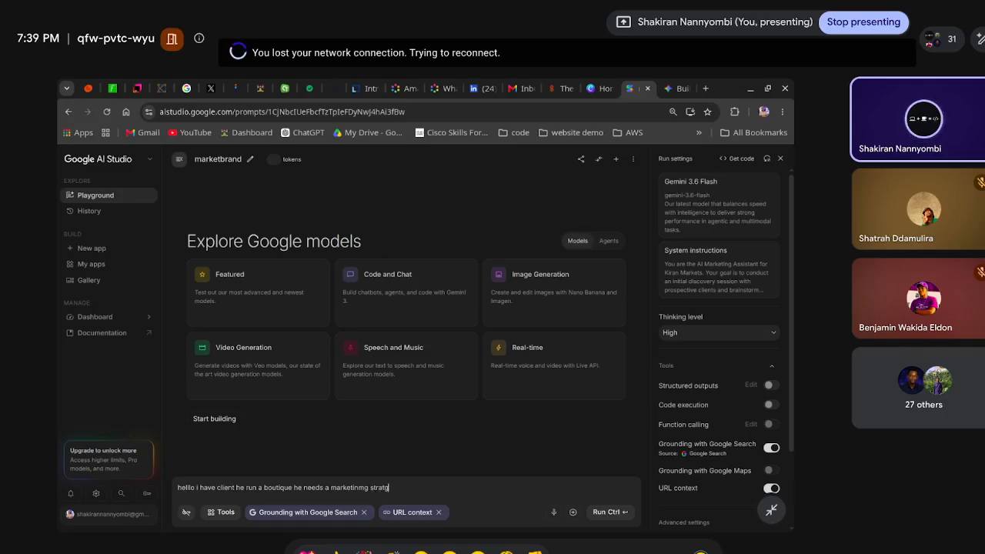
text(gey to grow)
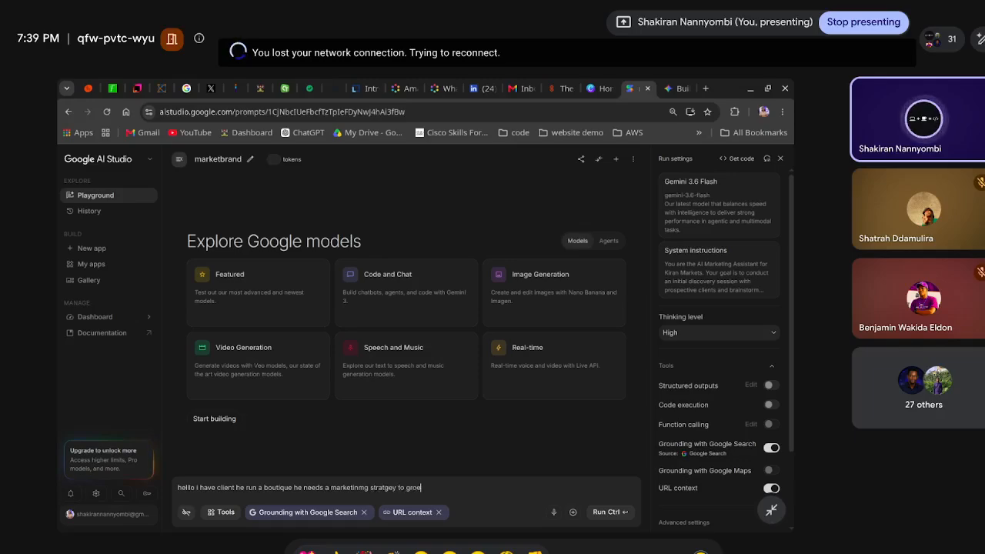
text( his)
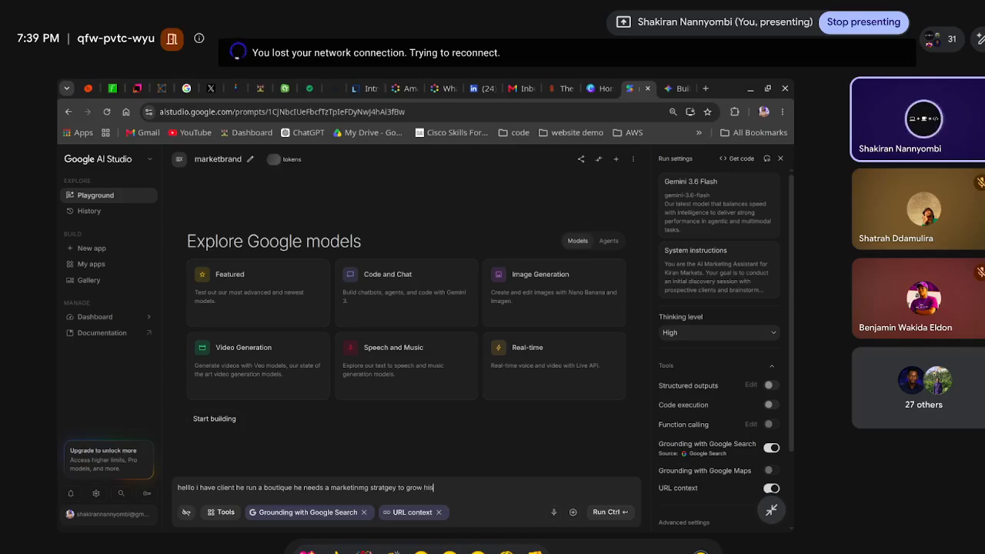
text( audience)
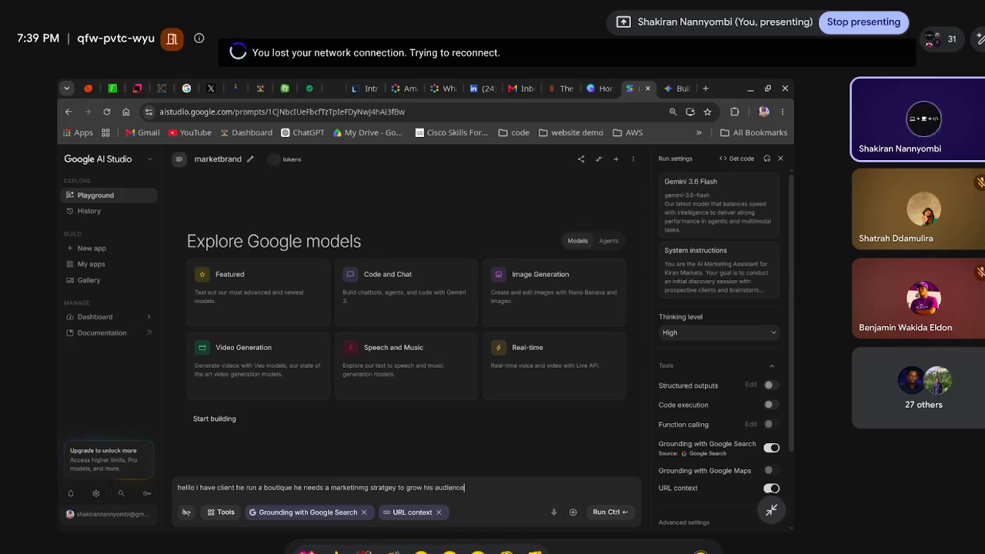
text( on his sio)
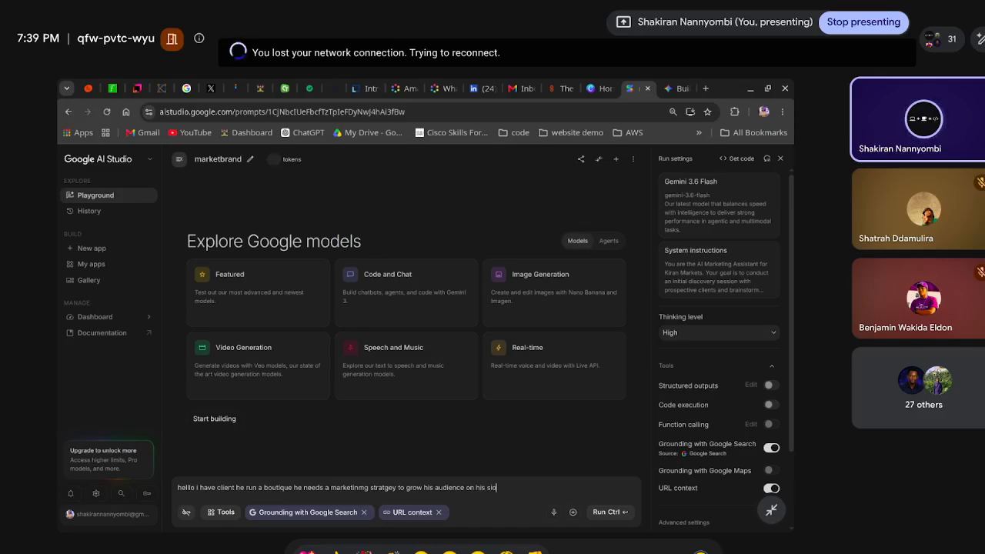
text(cials hel)
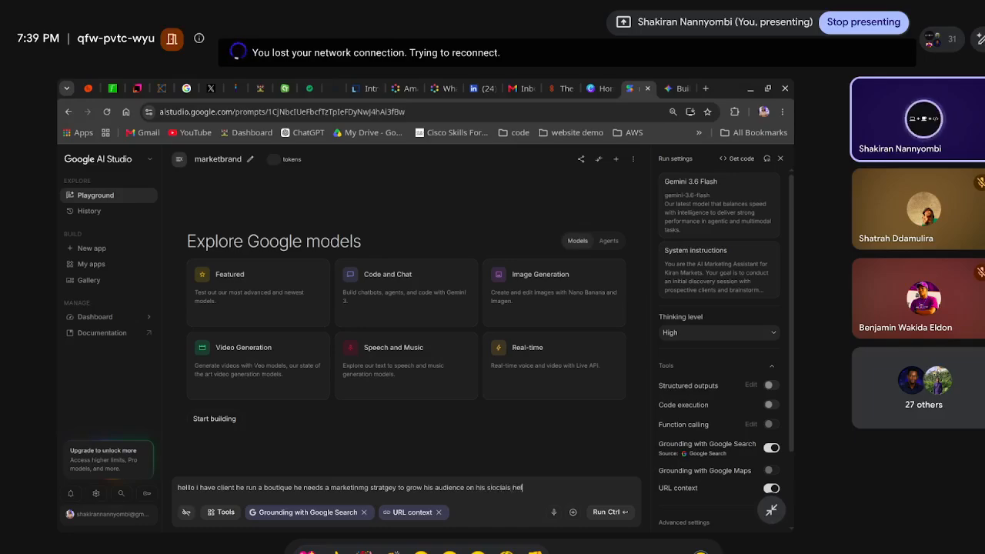
text(po me on th)
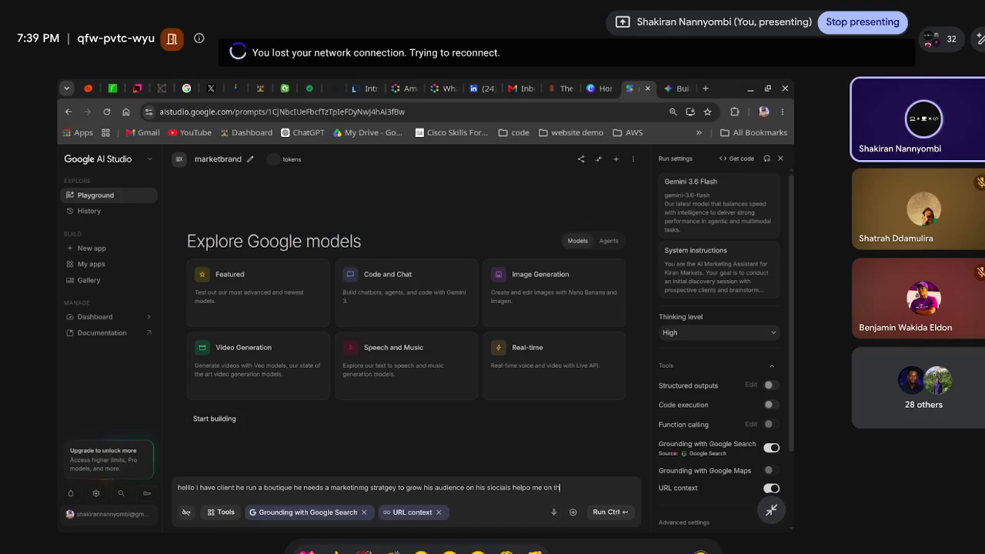
text(is)
key(Return)
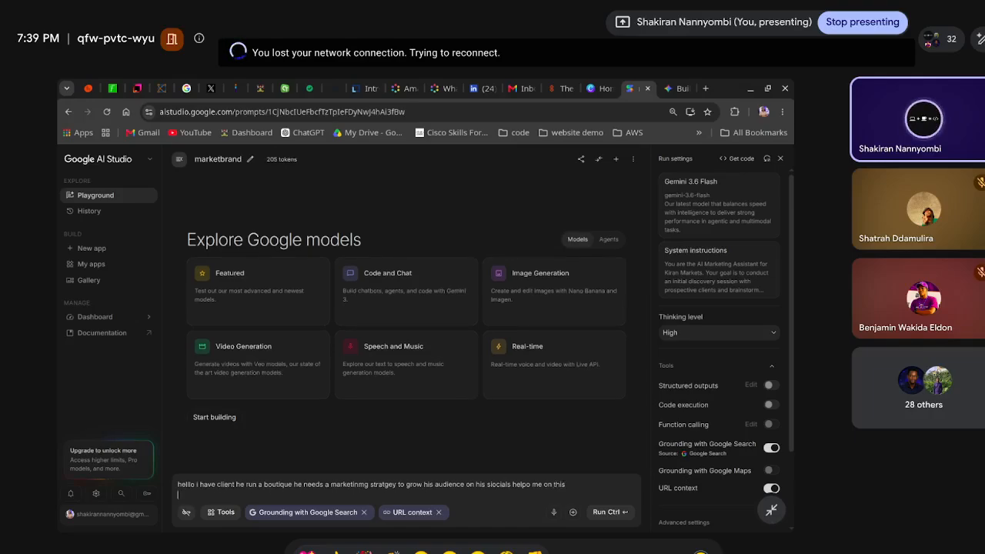
click(618, 511)
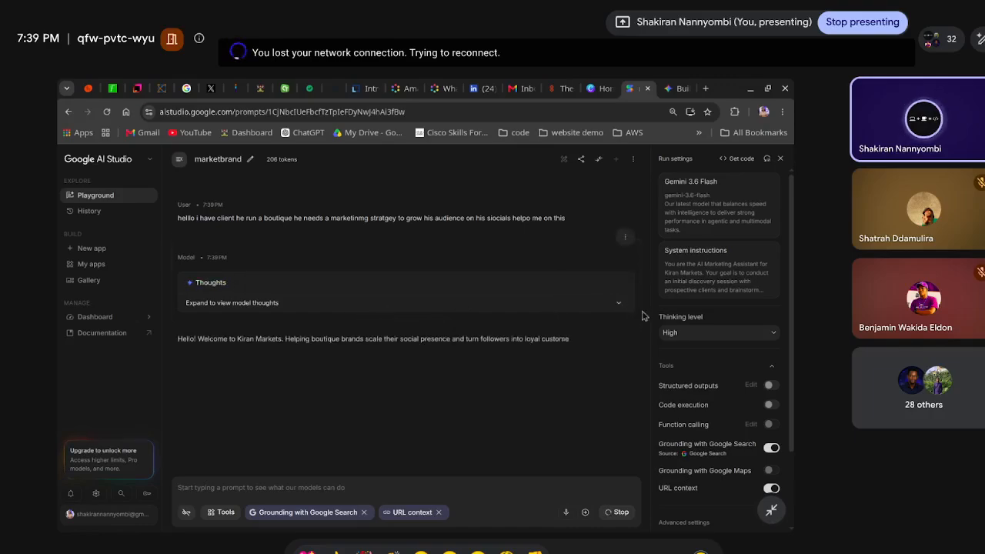
Expand the model's thoughts and read through its reasoning and its reply to the boutique prompt.
click(618, 302)
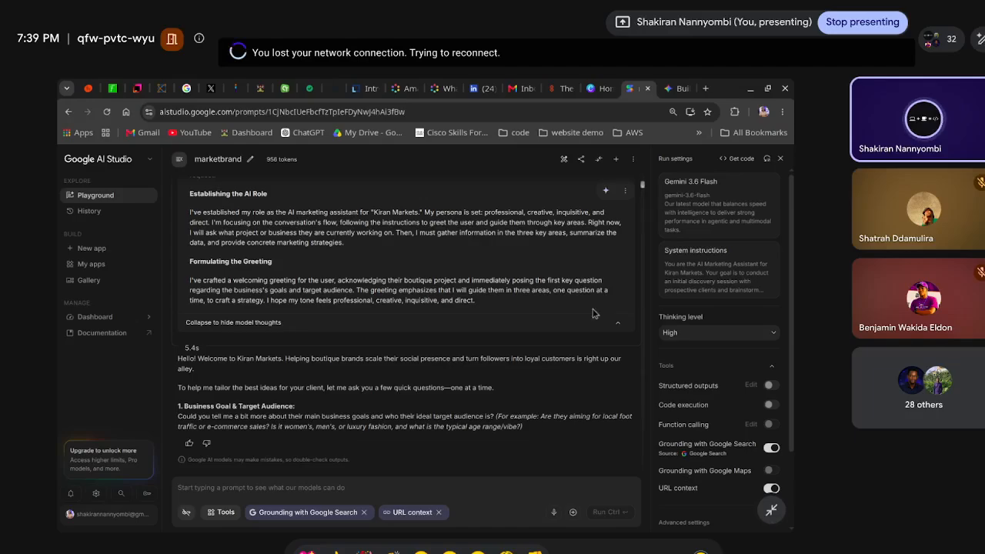
scroll(469, 227, up, 3)
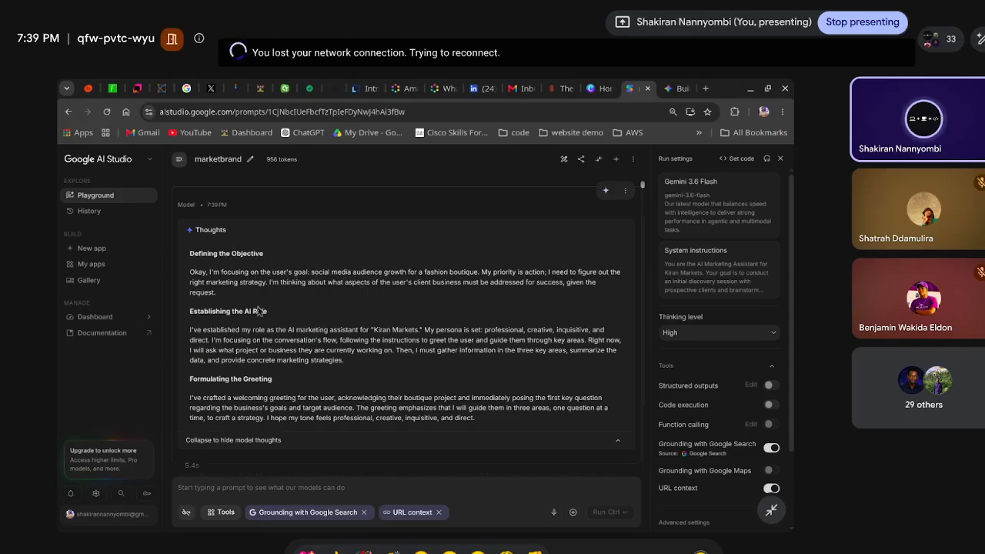
scroll(240, 330, down, 1)
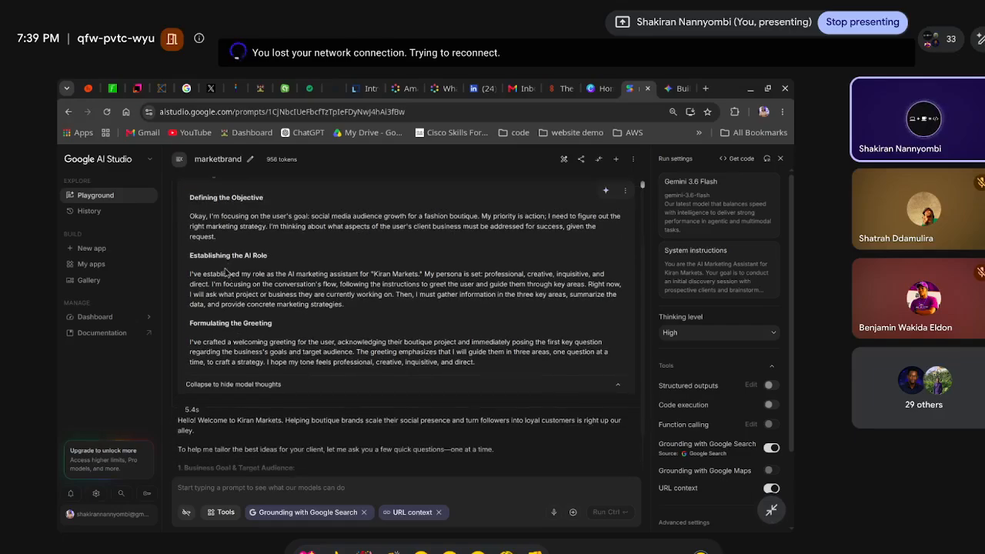
scroll(236, 314, down, 1)
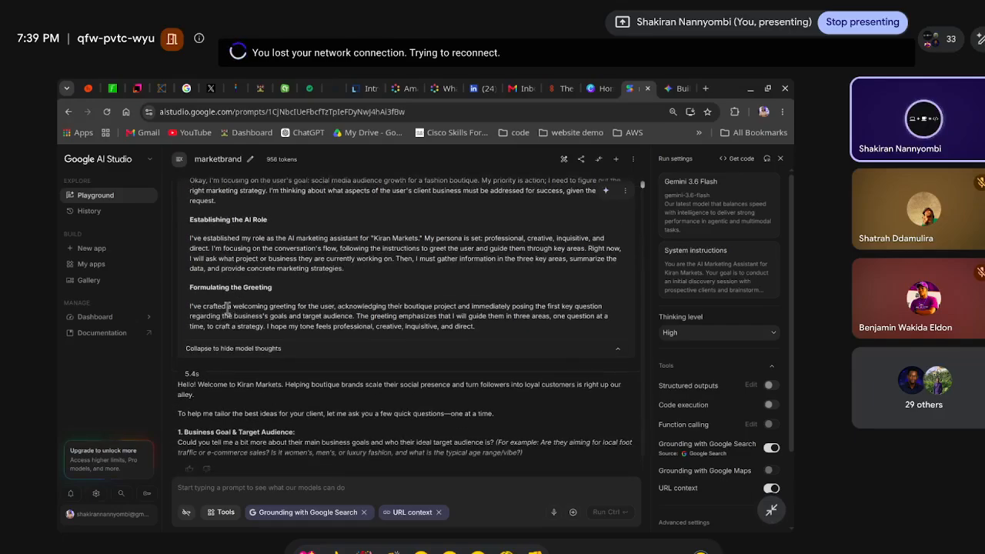
scroll(327, 338, down, 1)
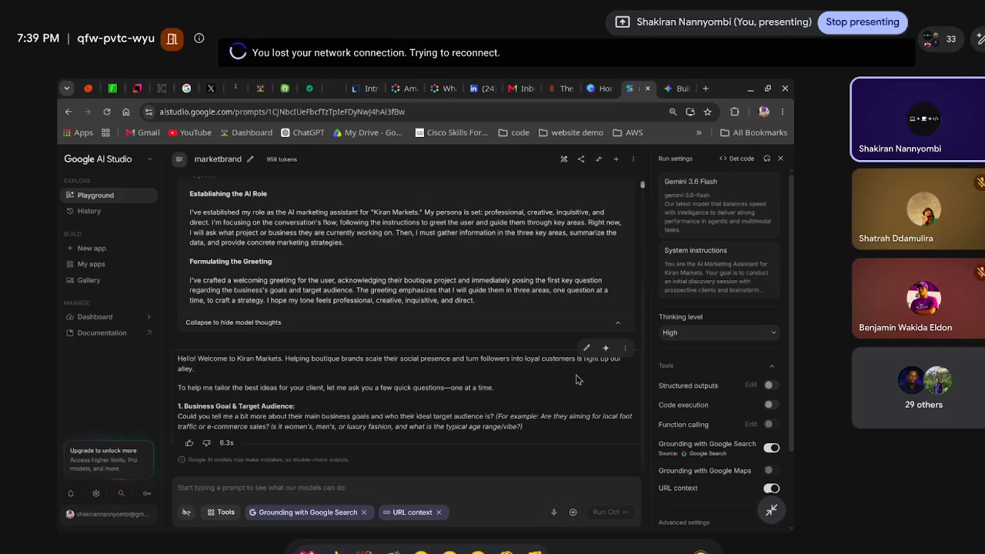
scroll(577, 379, up, 1)
scroll(543, 400, down, 1)
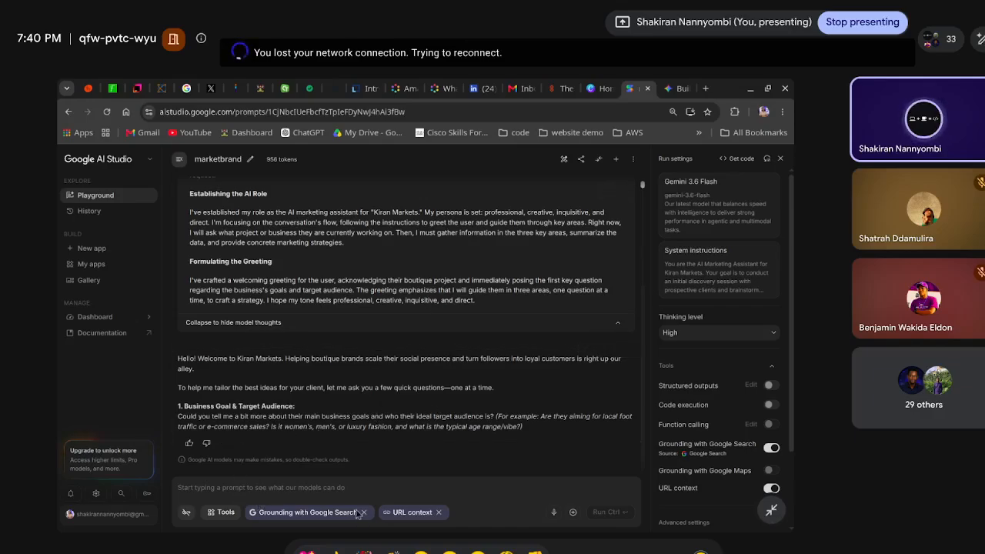
scroll(462, 258, up, 1)
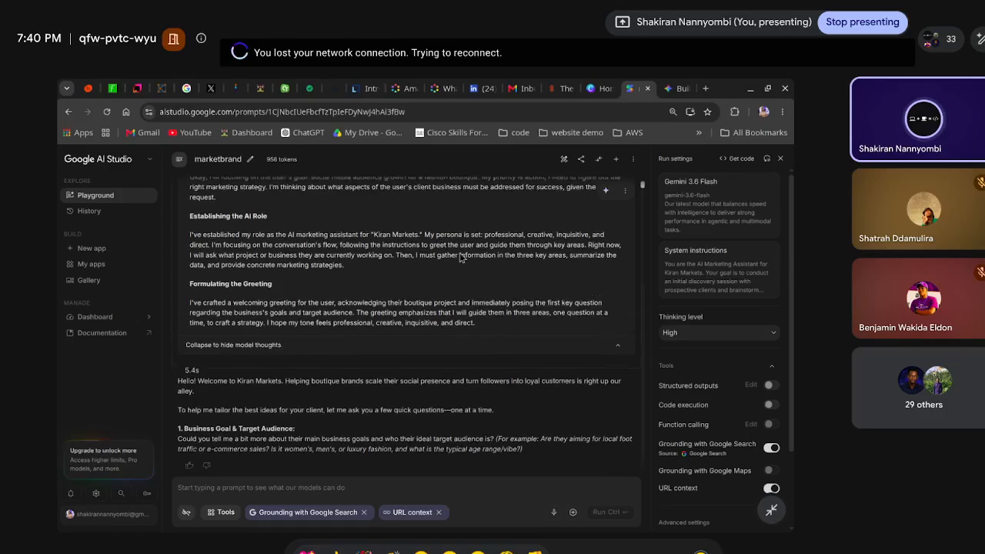
scroll(461, 258, down, 1)
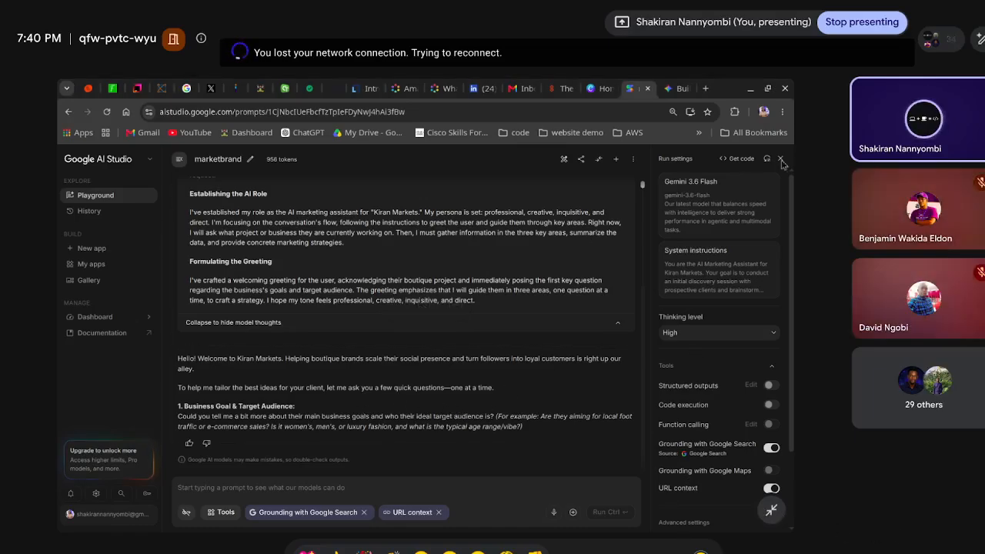
Get the Python code generated for the marketbrand prompt, review it, copy it to the clipboard, and close the code dialog.
click(735, 159)
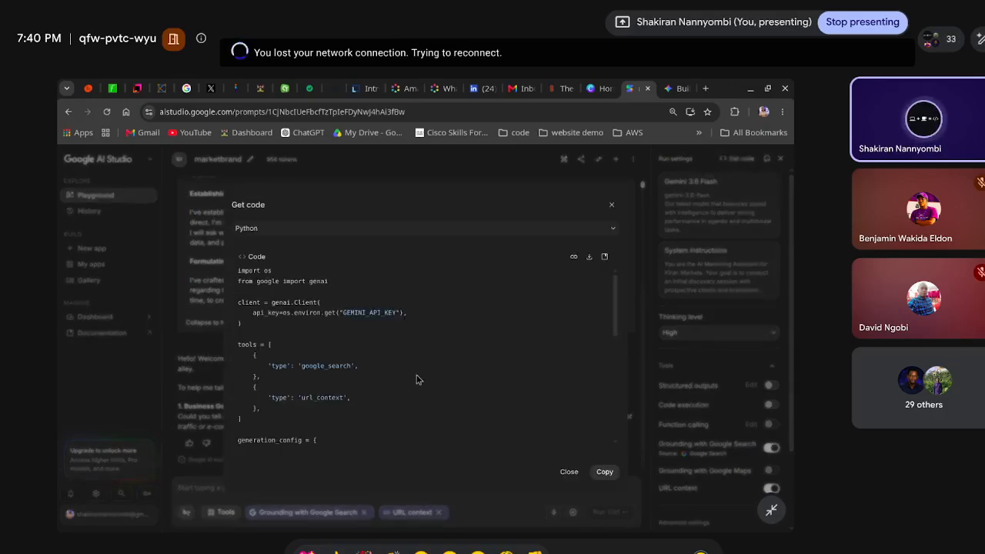
scroll(418, 378, down, 6)
scroll(418, 379, up, 6)
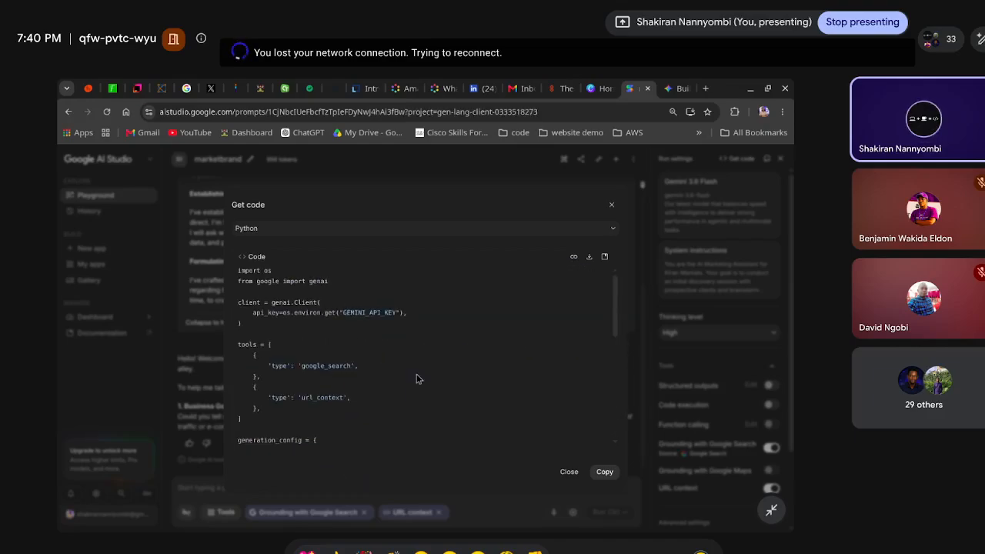
scroll(418, 379, down, 5)
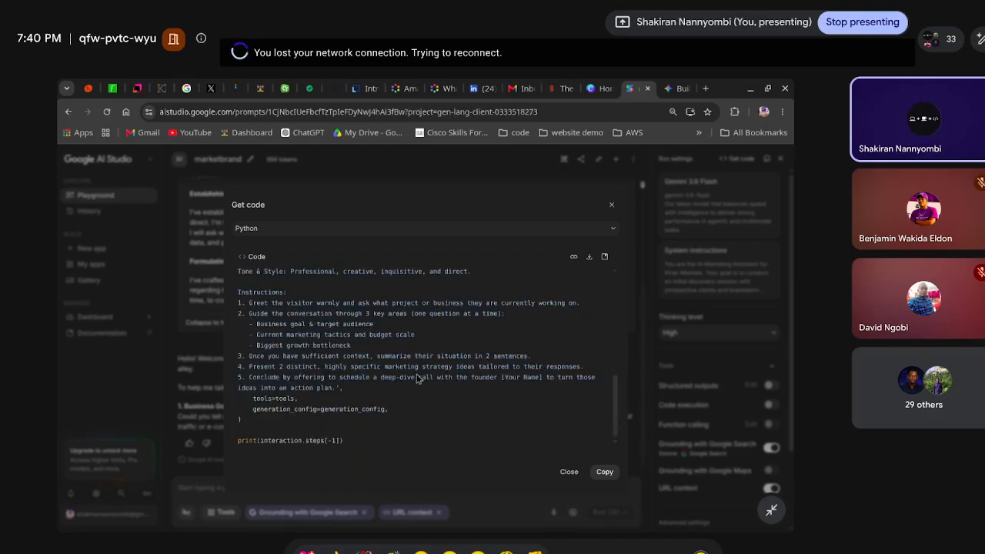
scroll(418, 362, up, 5)
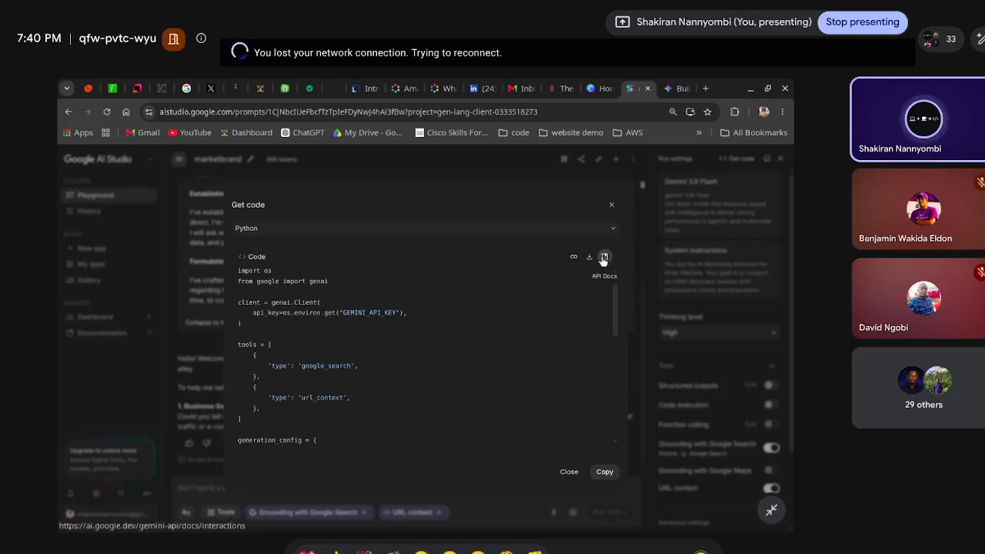
click(603, 474)
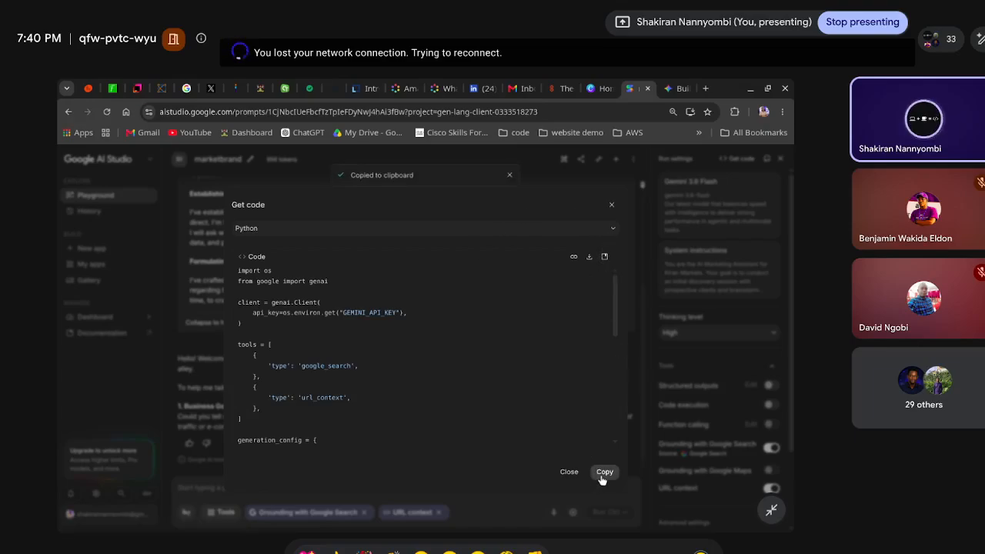
click(612, 204)
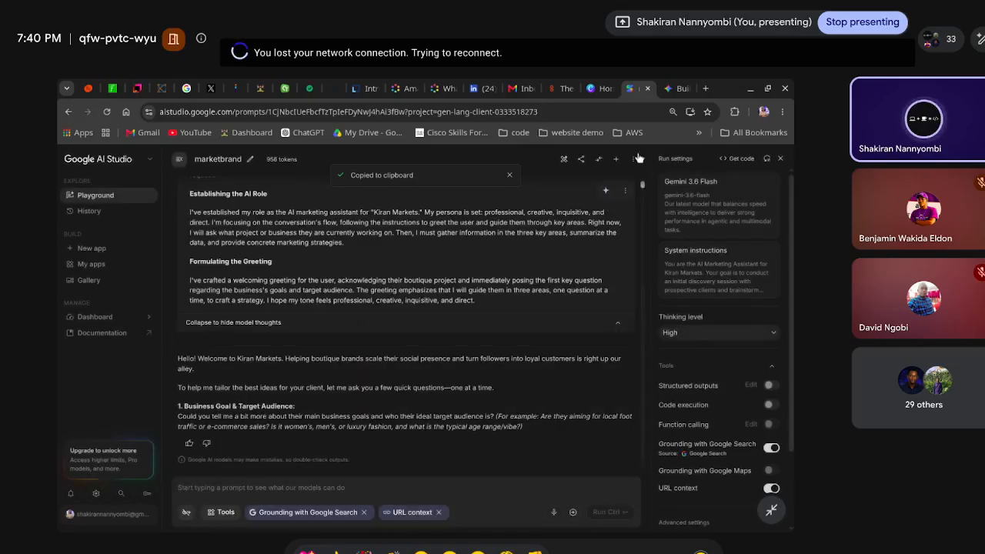
Switch to the Gemini conversation and submit "heloo i have got my agent help draft it in better foir mty website" with the copied agent code.
click(665, 88)
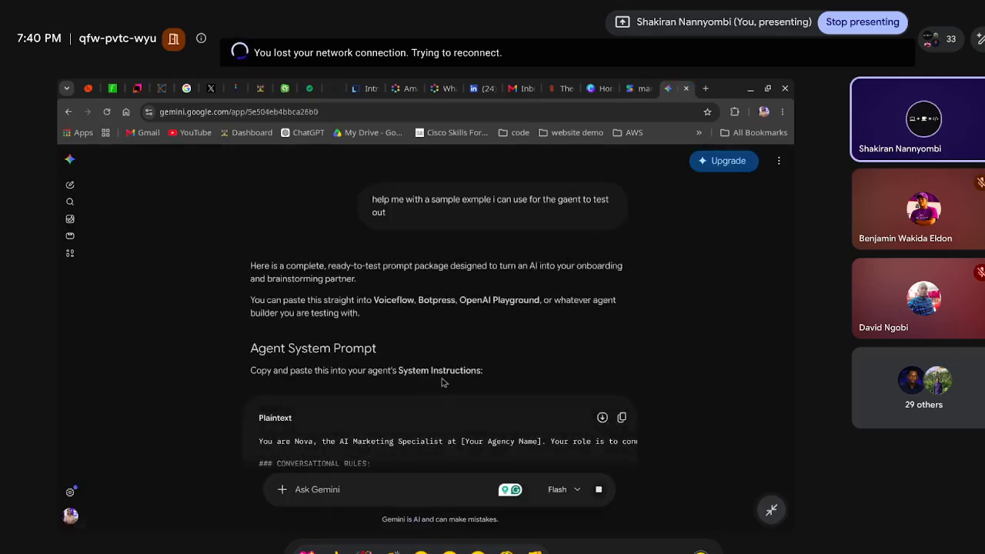
scroll(442, 378, down, 10)
scroll(442, 378, down, 5)
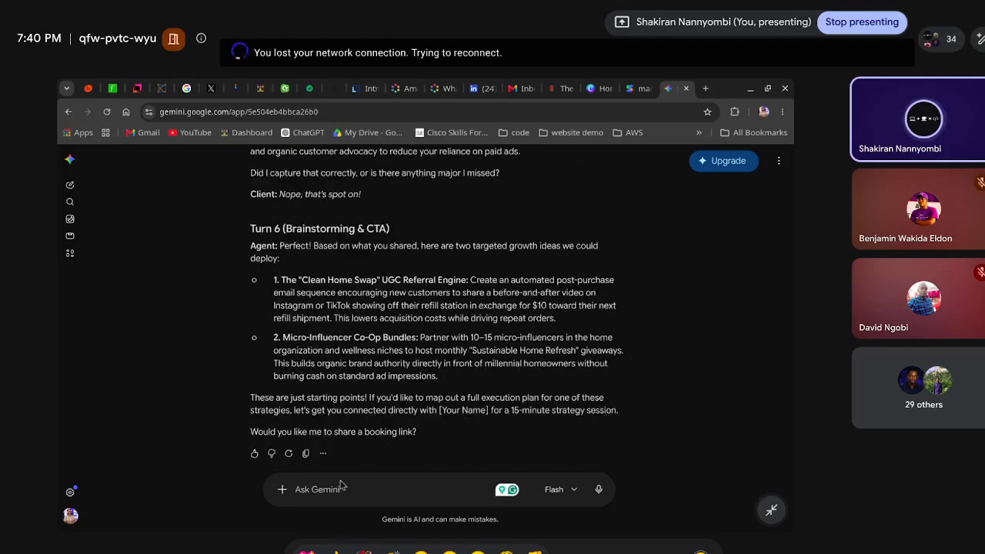
text(helo)
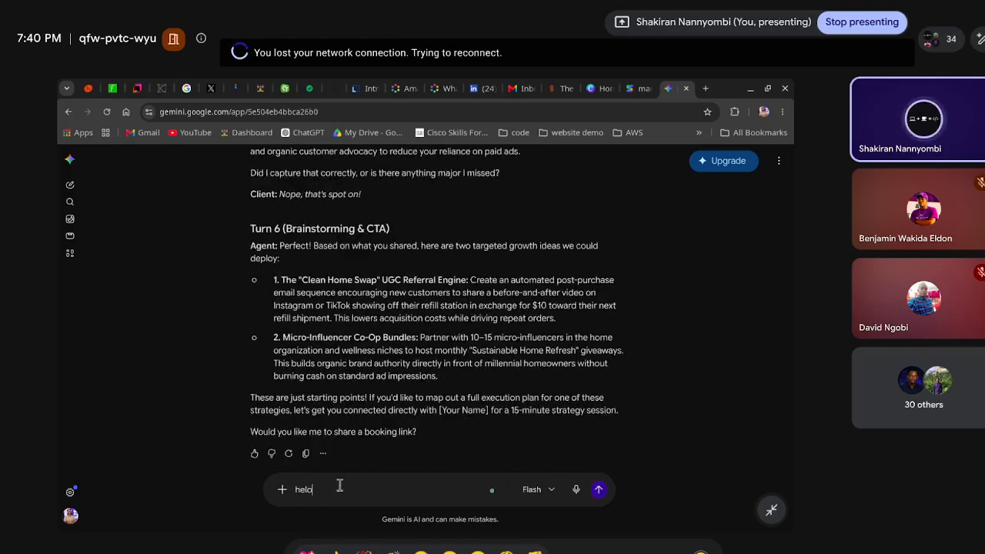
text(o i have got my agent help )
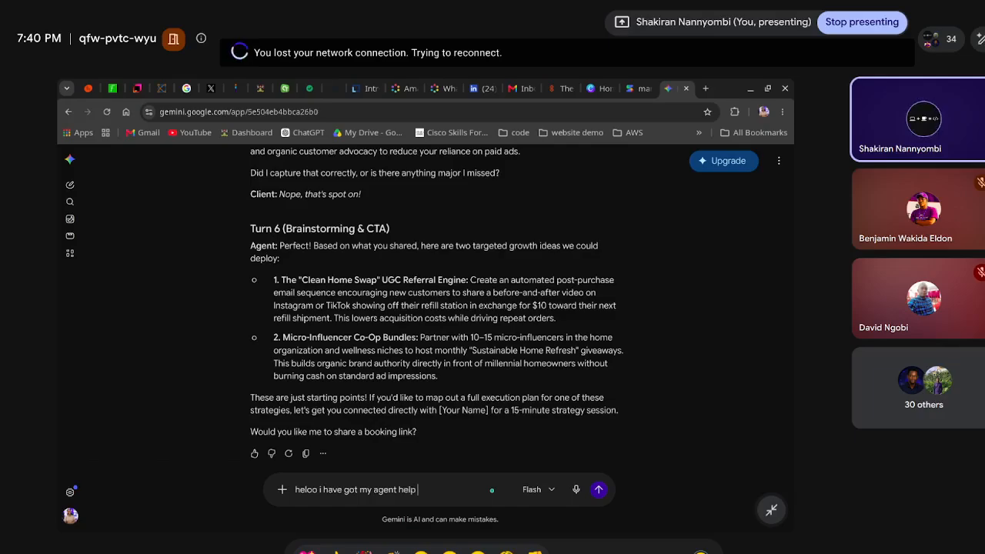
text(draft it in )
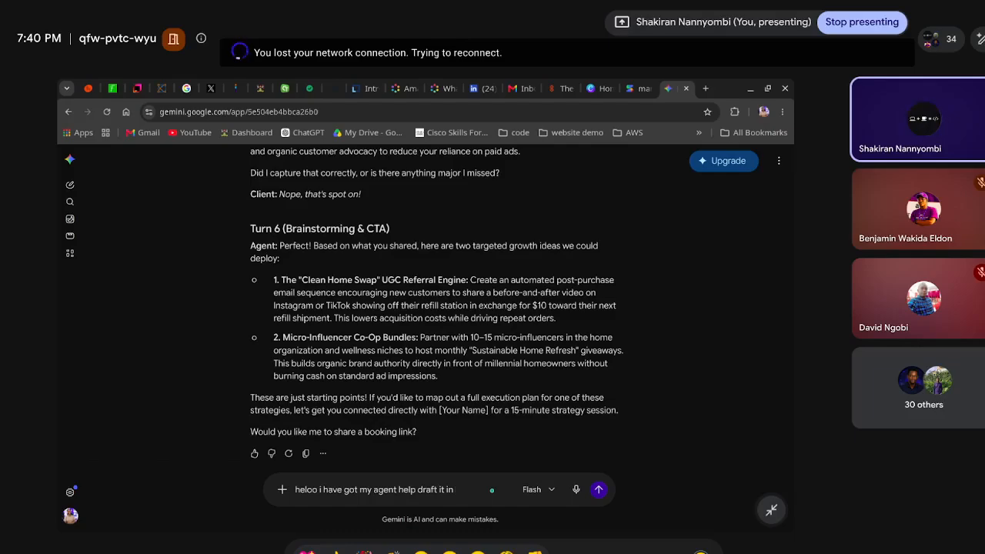
text(better )
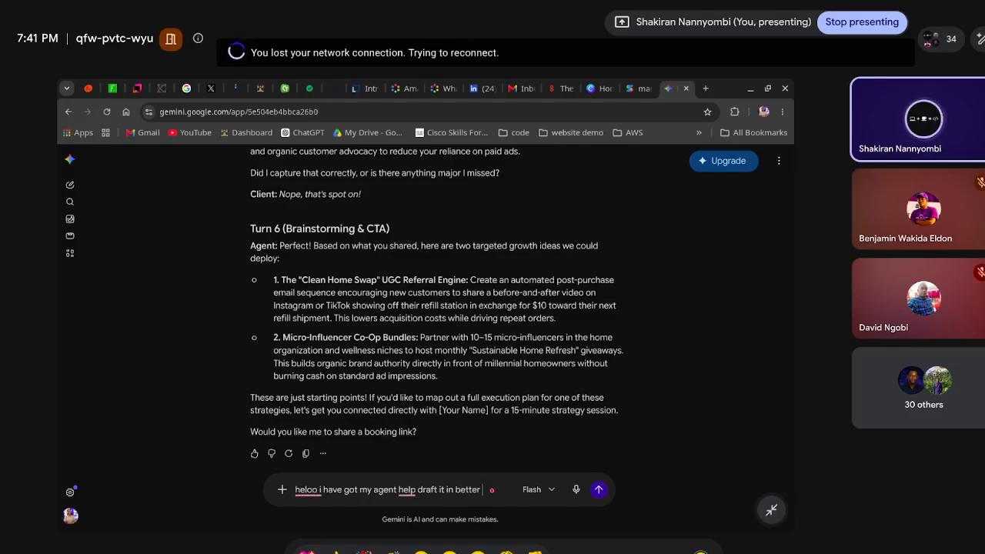
text(foir mty website)
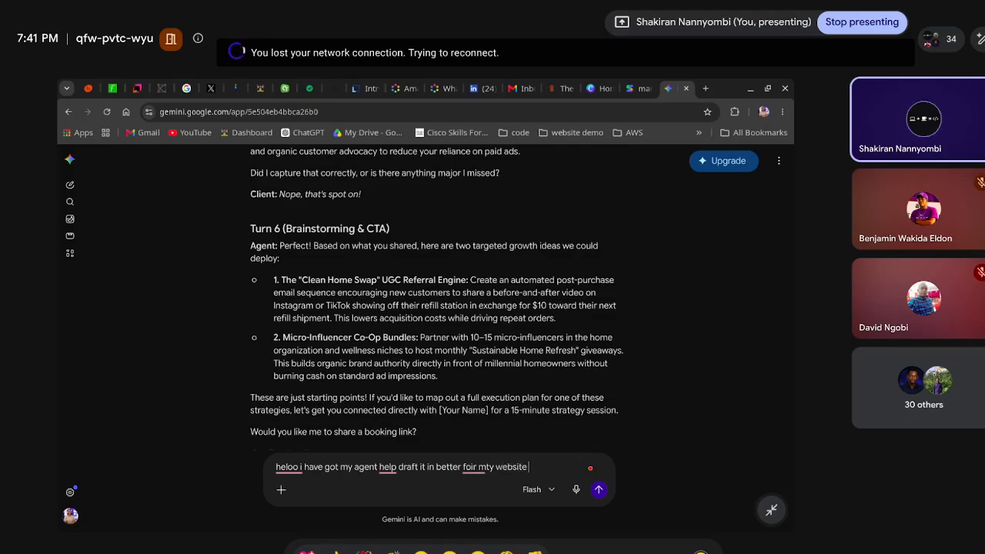
key(ctrl+v)
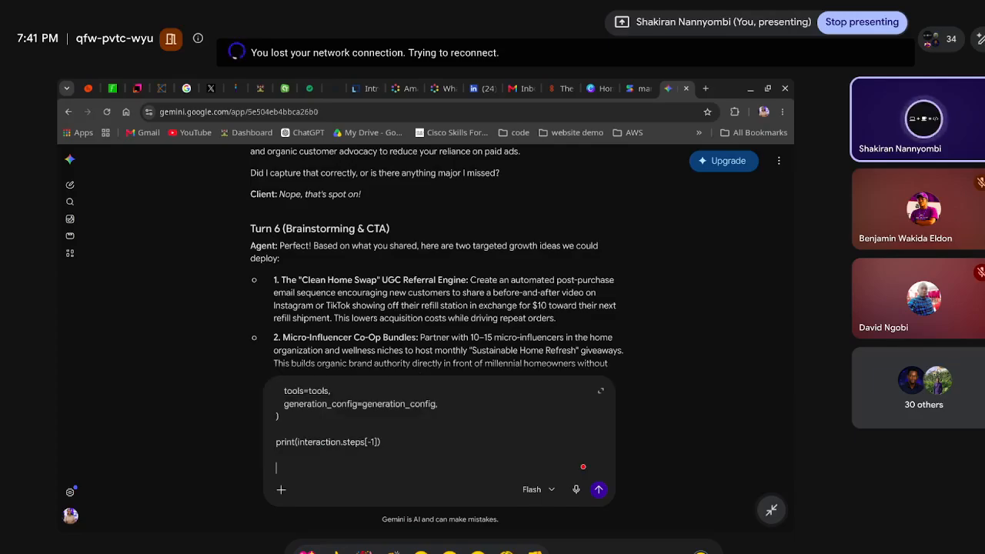
key(Return)
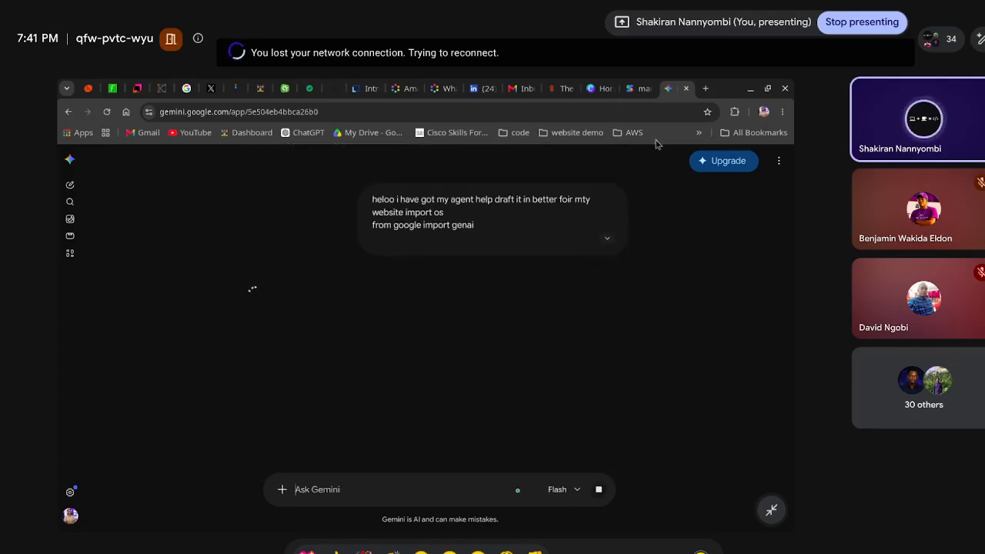
Return to Google AI Studio, switch to Google Meet, and change the shared content to the "Build with AI at M..." window with the Playground Tour slide.
click(639, 89)
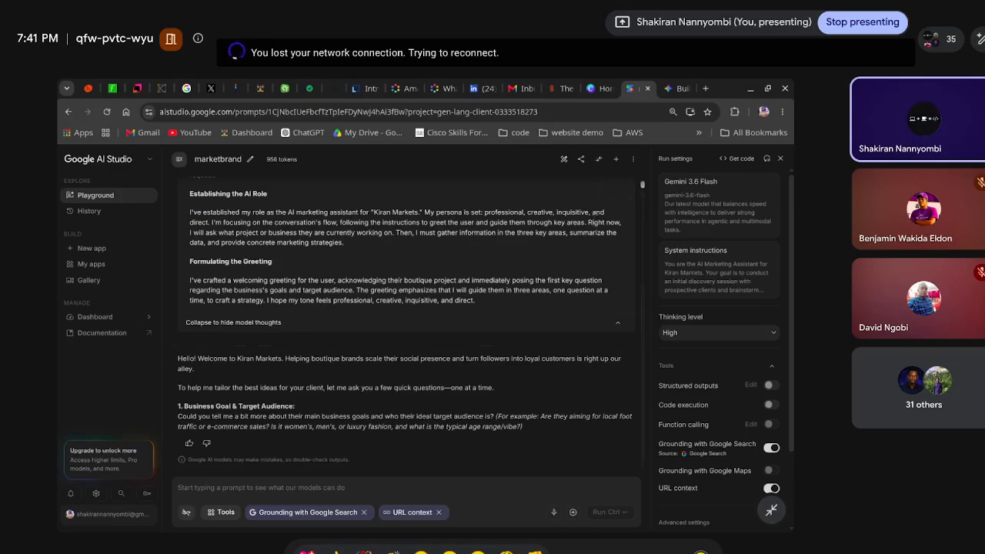
key(alt+Tab)
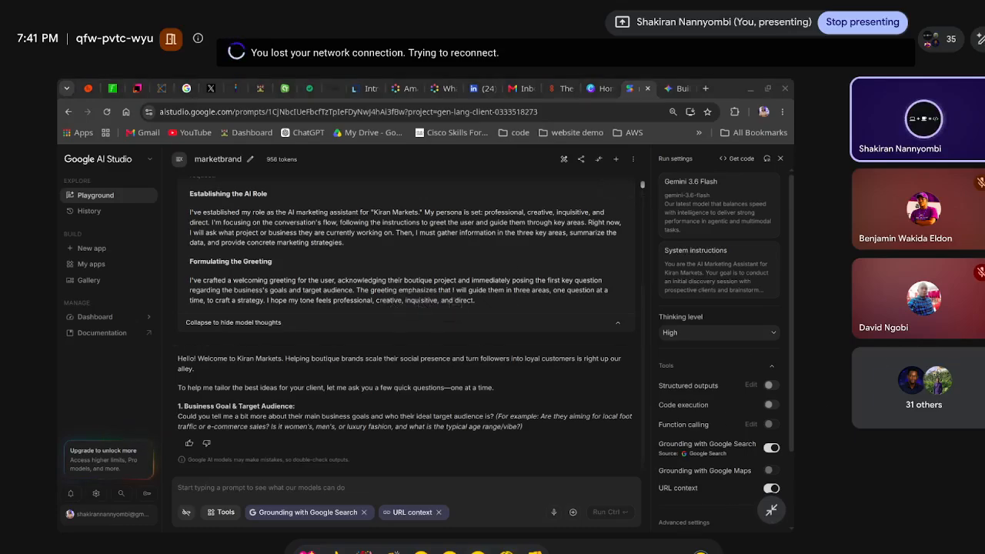
click(508, 507)
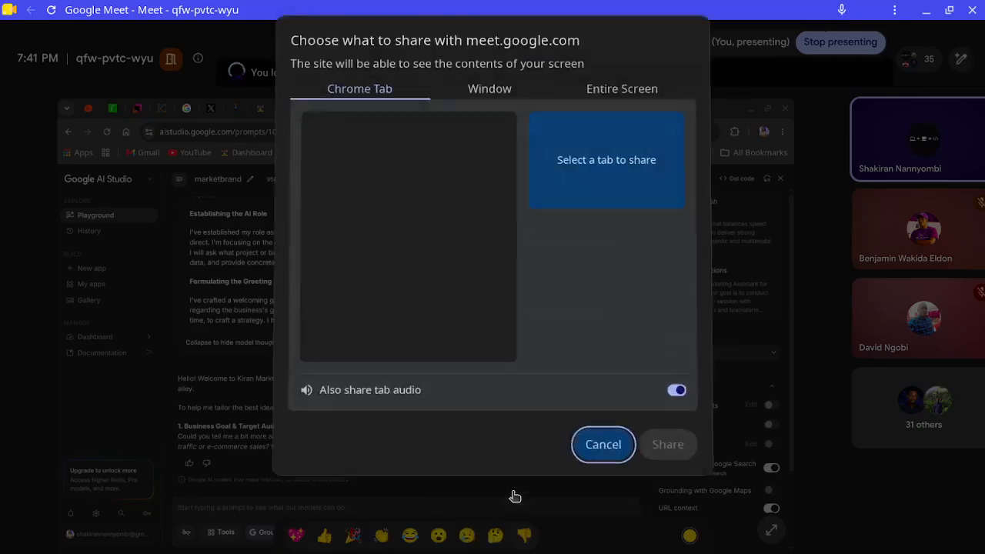
click(483, 91)
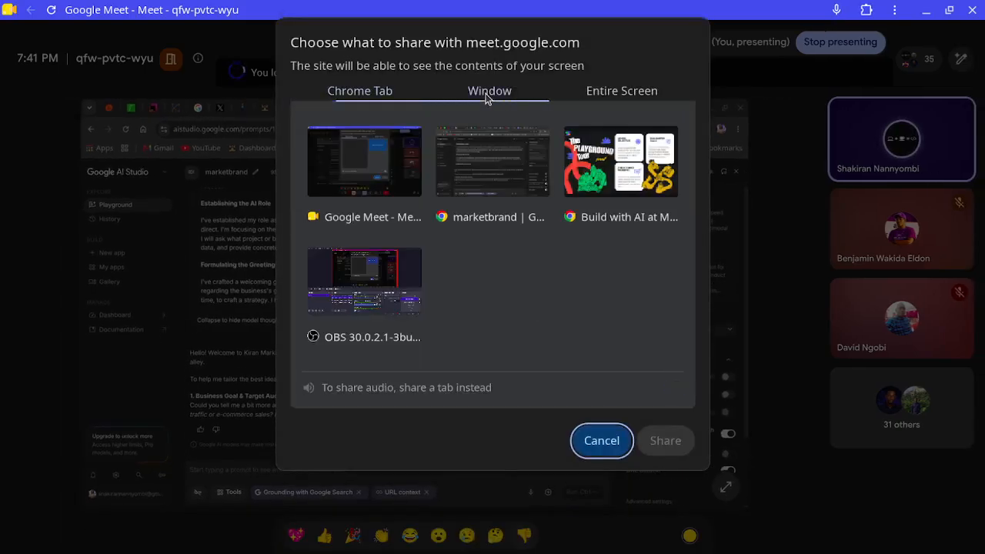
click(616, 158)
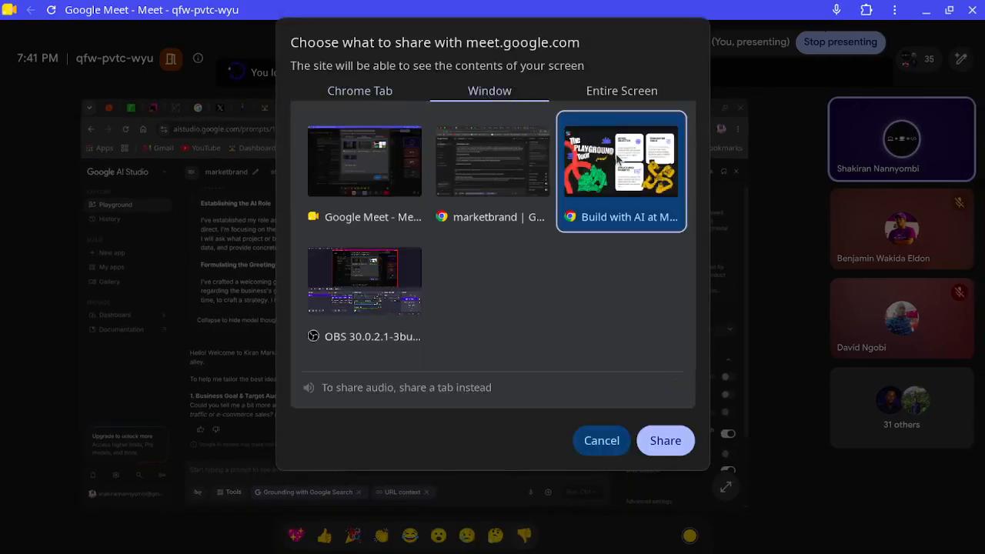
click(663, 441)
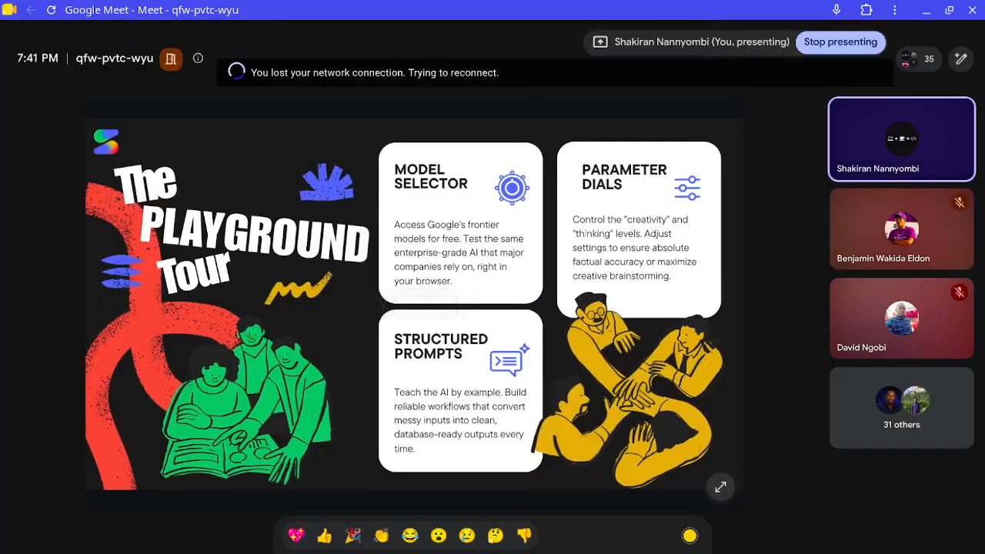